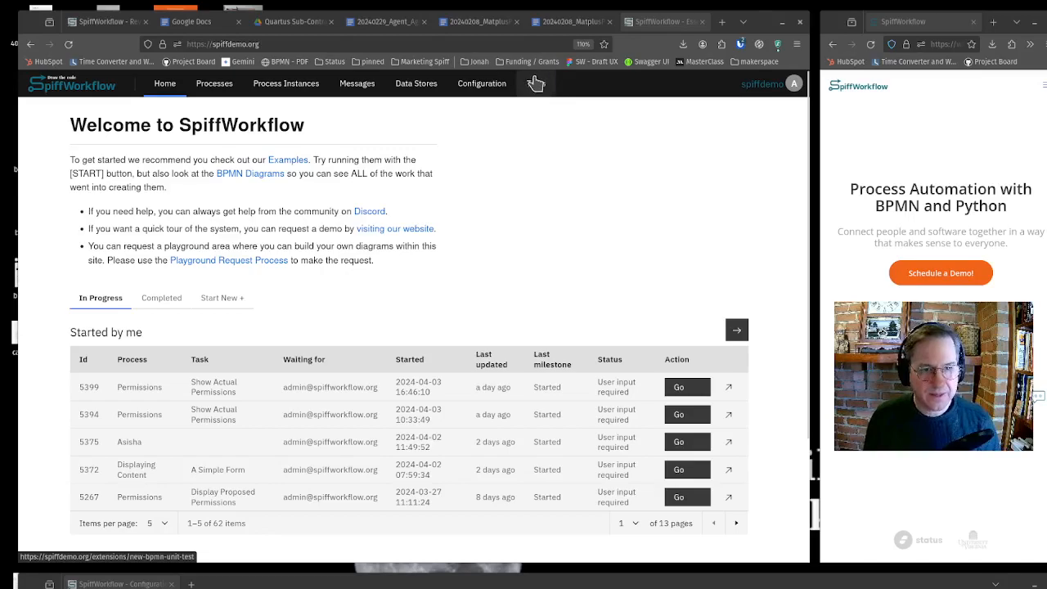
- Open the Tests page to view the unit test generator, then return to the home page
left_click(535, 85)
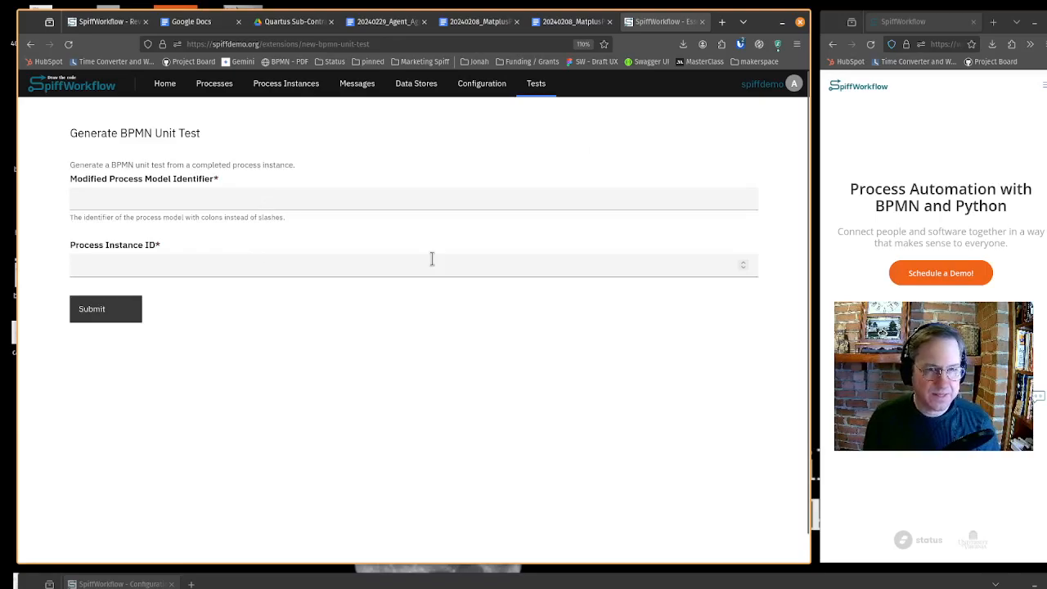
left_click(88, 87)
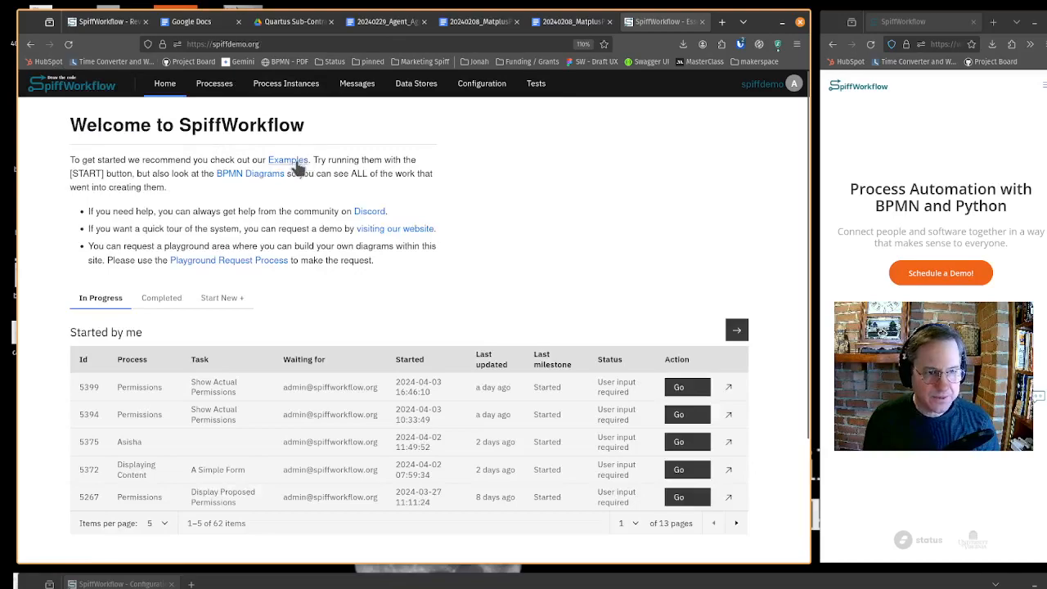
- Open the Examples group, then the Essentials Example model's primary file user-guide-basics.bpmn
left_click(301, 159)
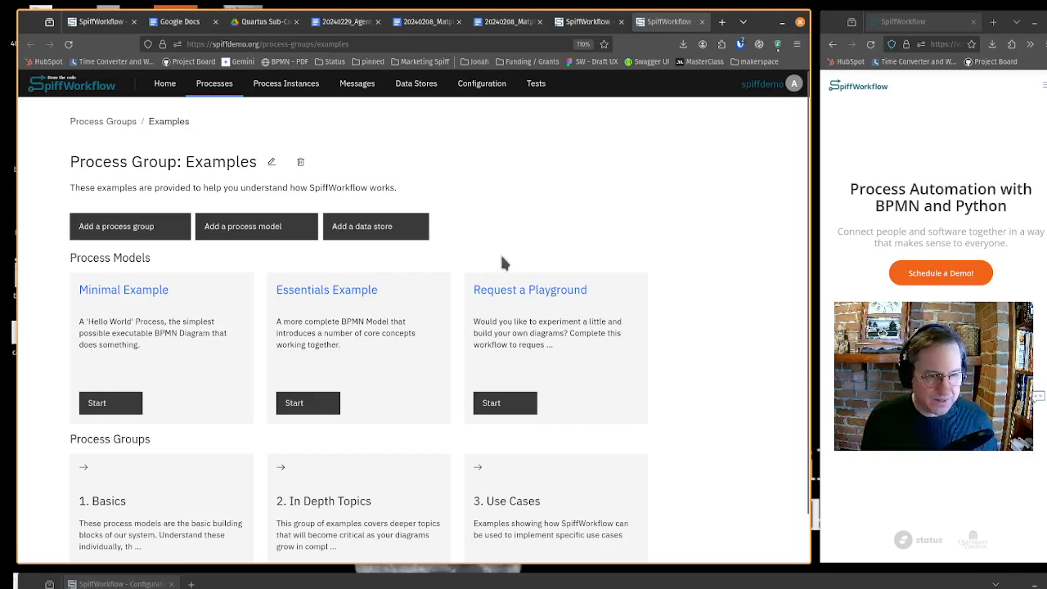
left_click(365, 291)
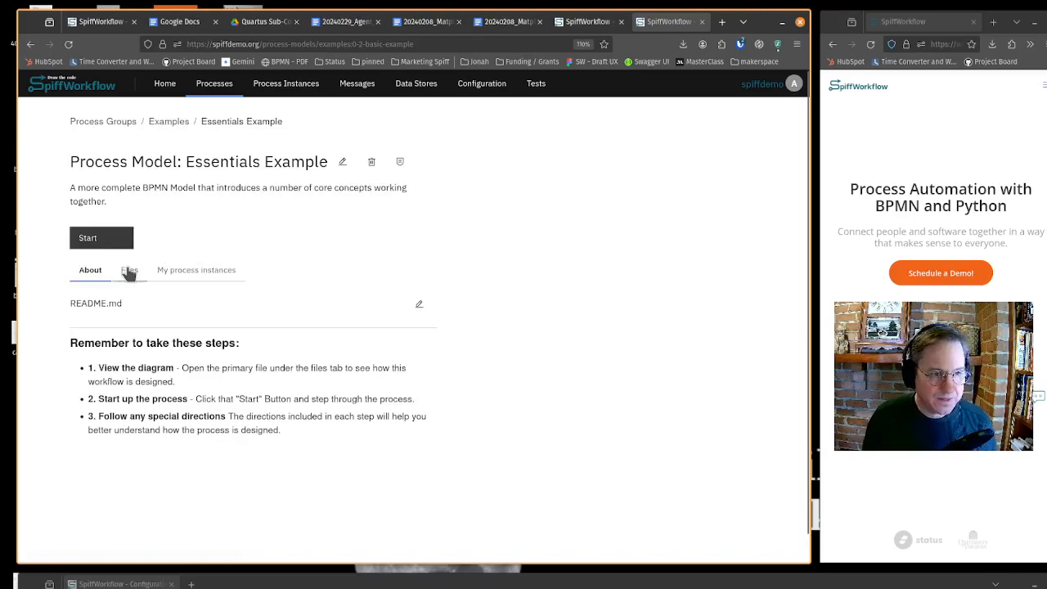
left_click(128, 271)
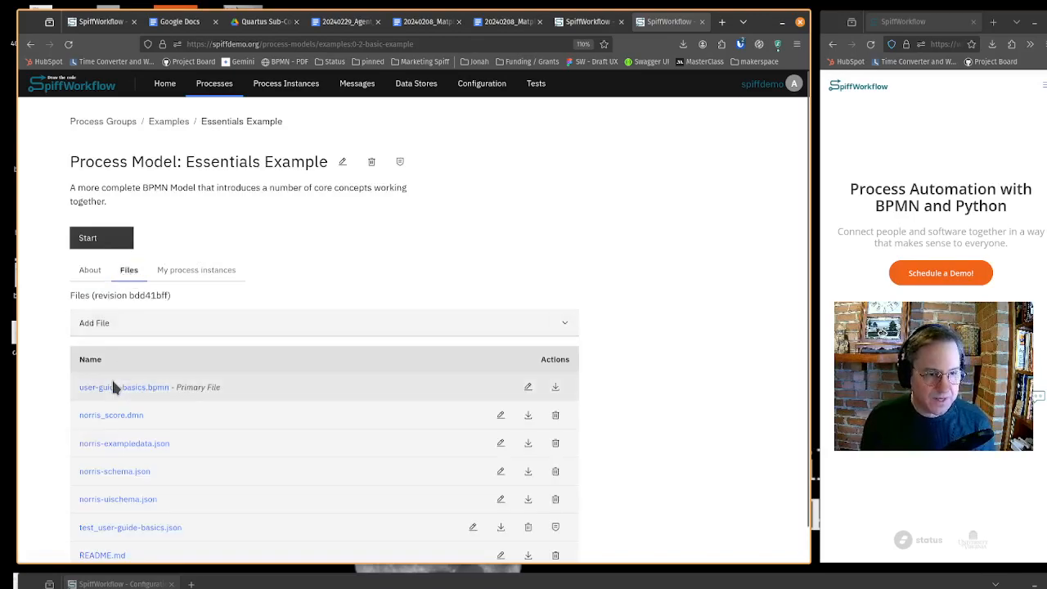
left_click(147, 387)
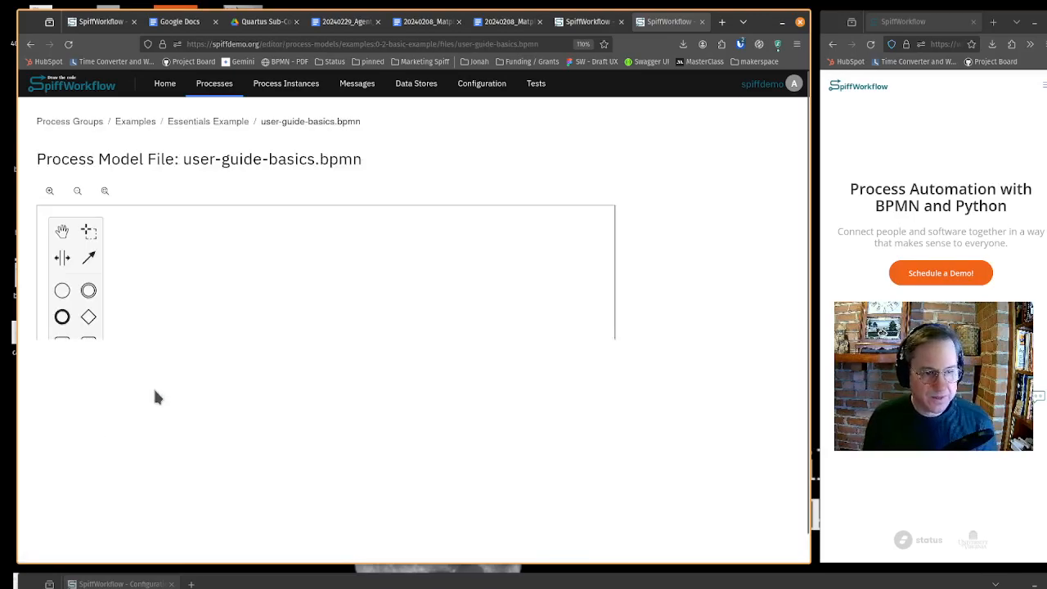
- Examine the Essentials Example BPMN diagram's tasks, gateways and event flow
left_click_drag(153, 450, 485, 364)
scroll(319, 382, "up", 3)
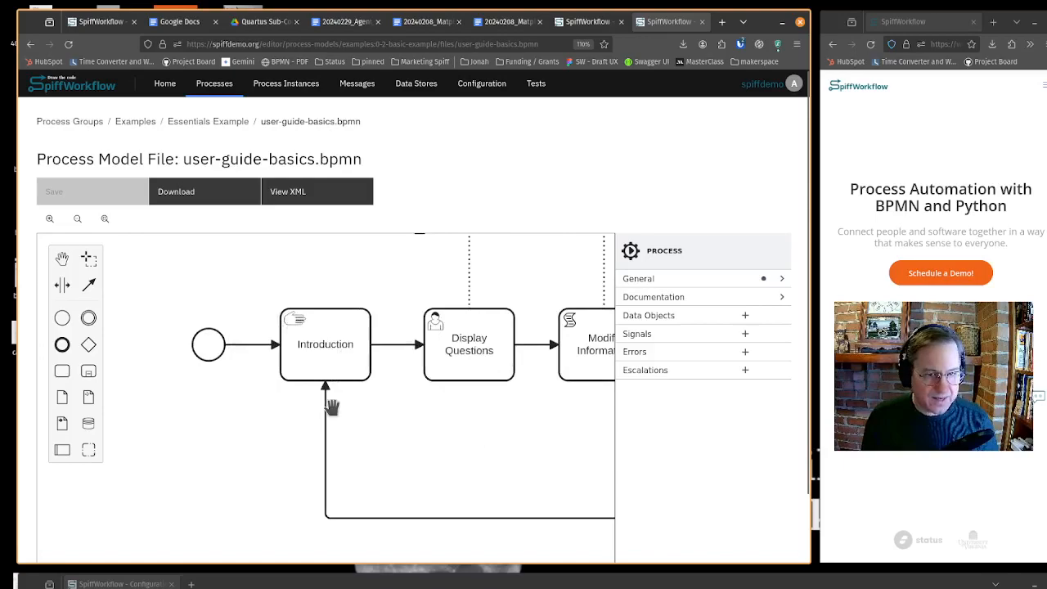
left_click_drag(332, 408, 266, 408)
left_click_drag(568, 404, 317, 467)
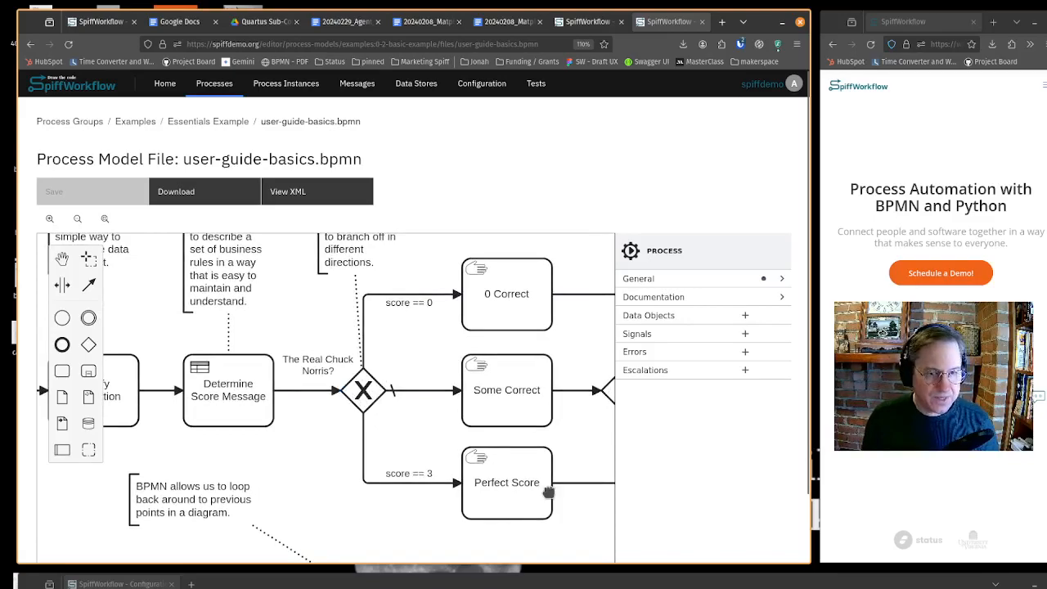
left_click_drag(561, 513, 241, 442)
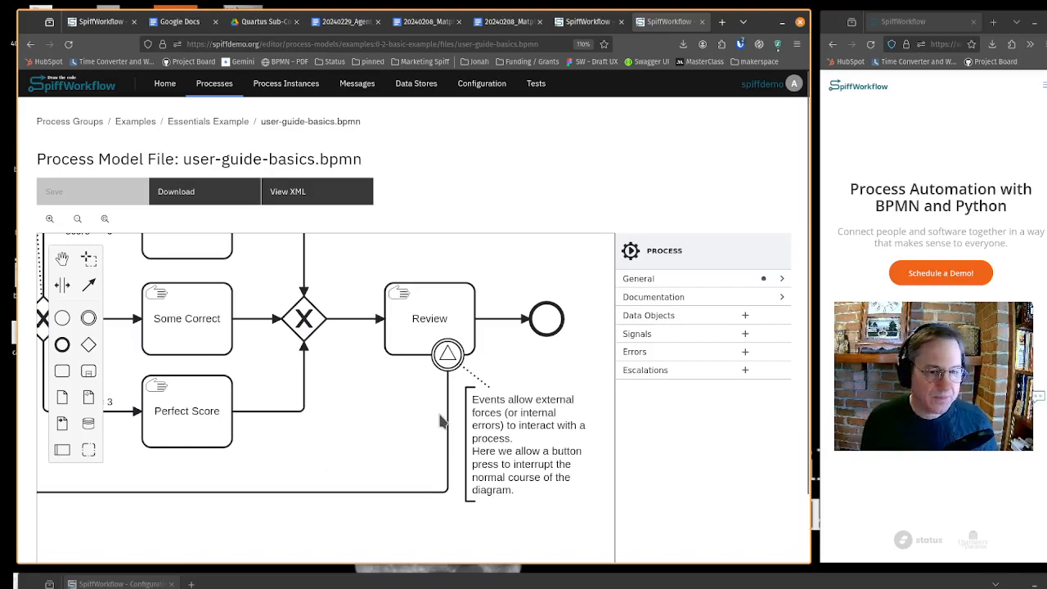
scroll(440, 423, "down", 3)
scroll(372, 468, "down", 1)
left_click_drag(372, 469, 425, 498)
scroll(405, 496, "down", 1)
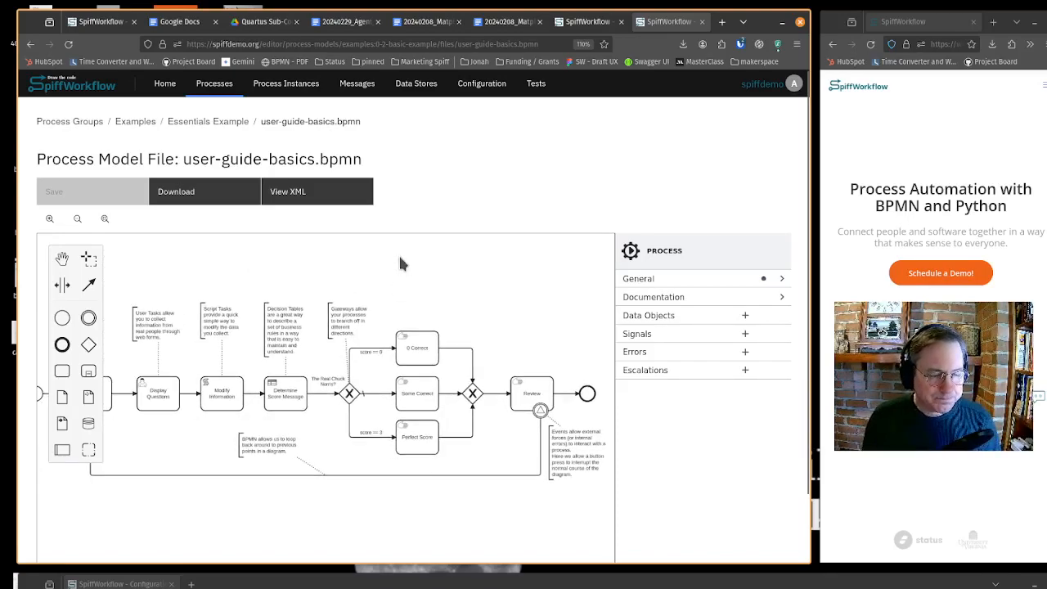
- Start a new Essentials Example process instance and continue past the introduction task
left_click(222, 121)
left_click(131, 238)
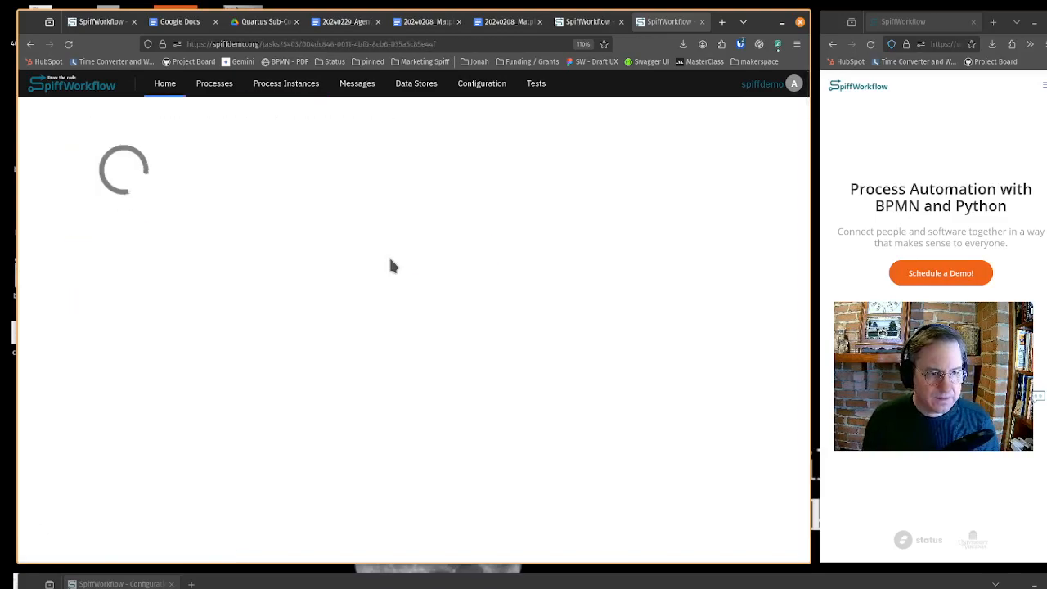
left_click(150, 419)
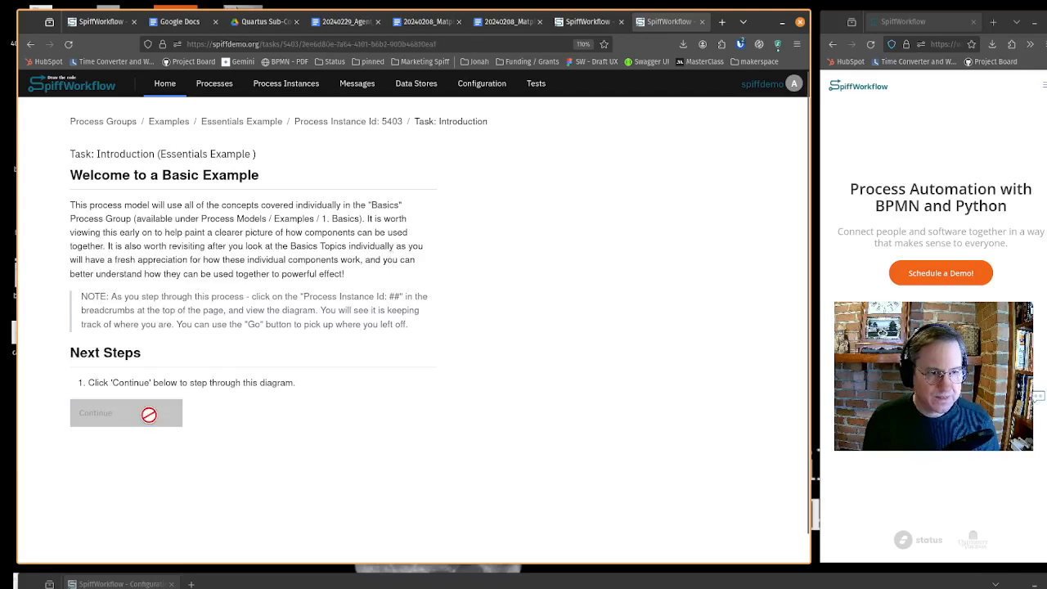
- Answer the three Chuck Norris questions True, False, True and submit the form
left_click(119, 331)
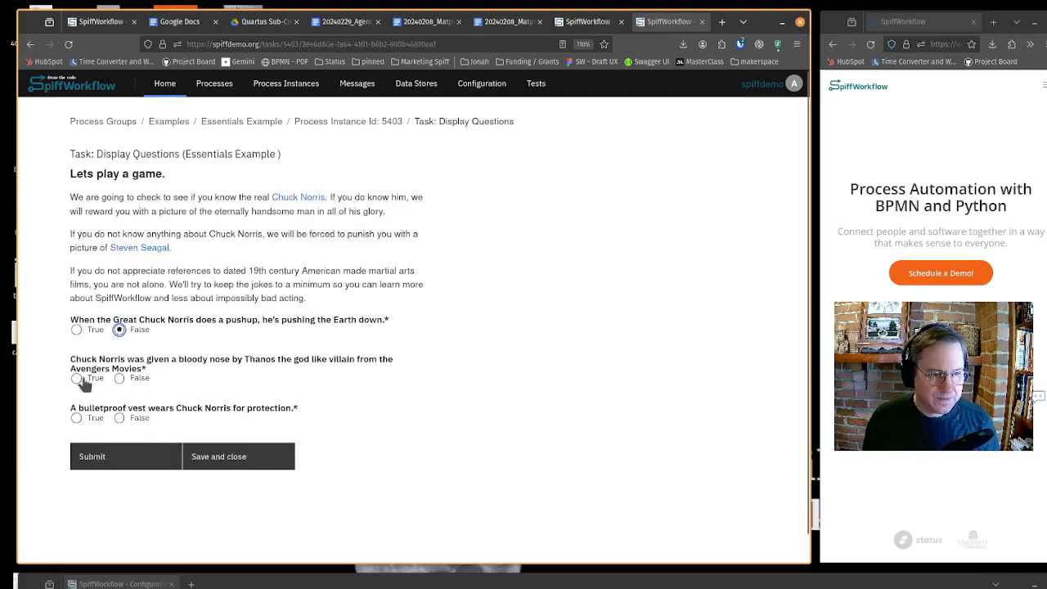
left_click(77, 379)
left_click(120, 418)
left_click(76, 329)
left_click(119, 378)
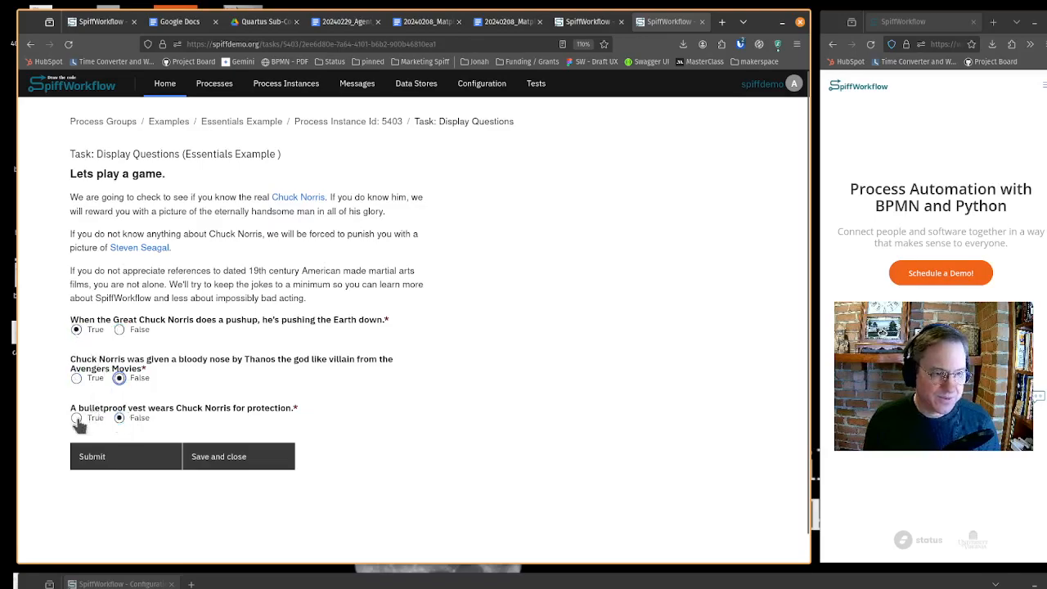
left_click(130, 462)
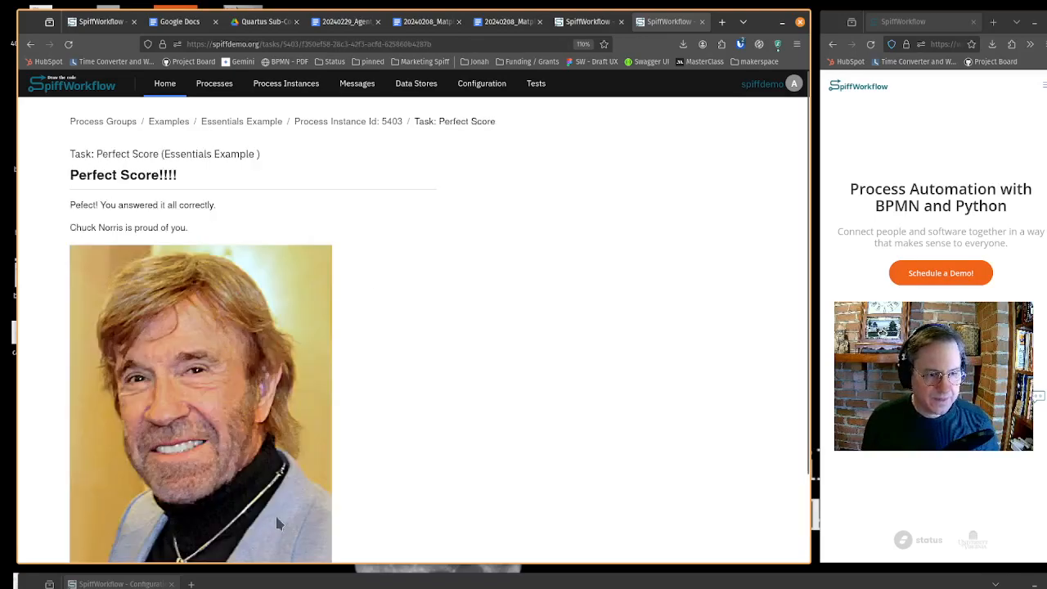
- Continue past the Perfect Score and Review tasks to complete the process
scroll(229, 309, "down", 2)
left_click(157, 543)
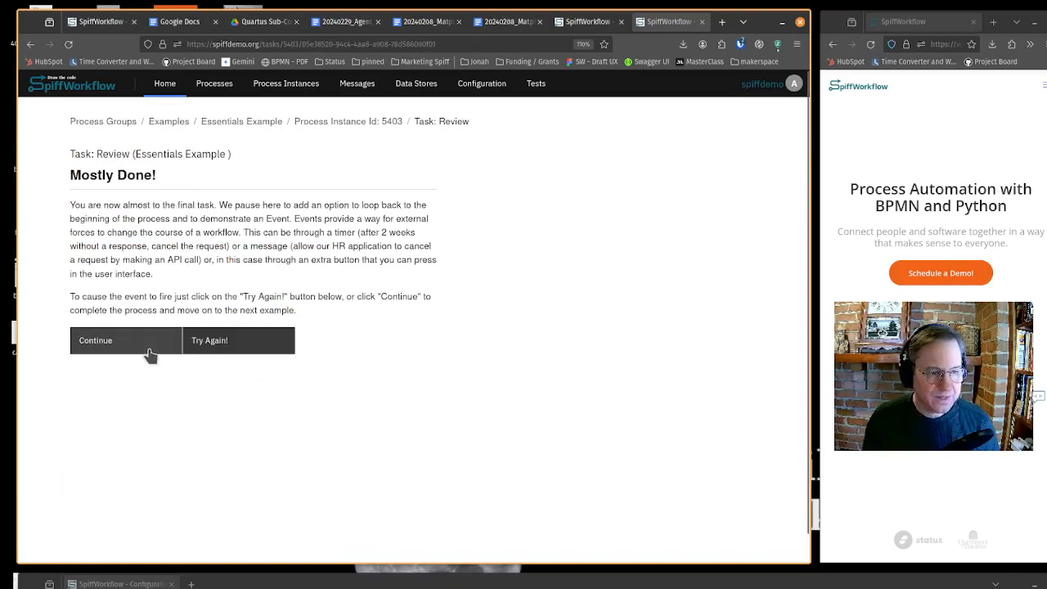
left_click(145, 350)
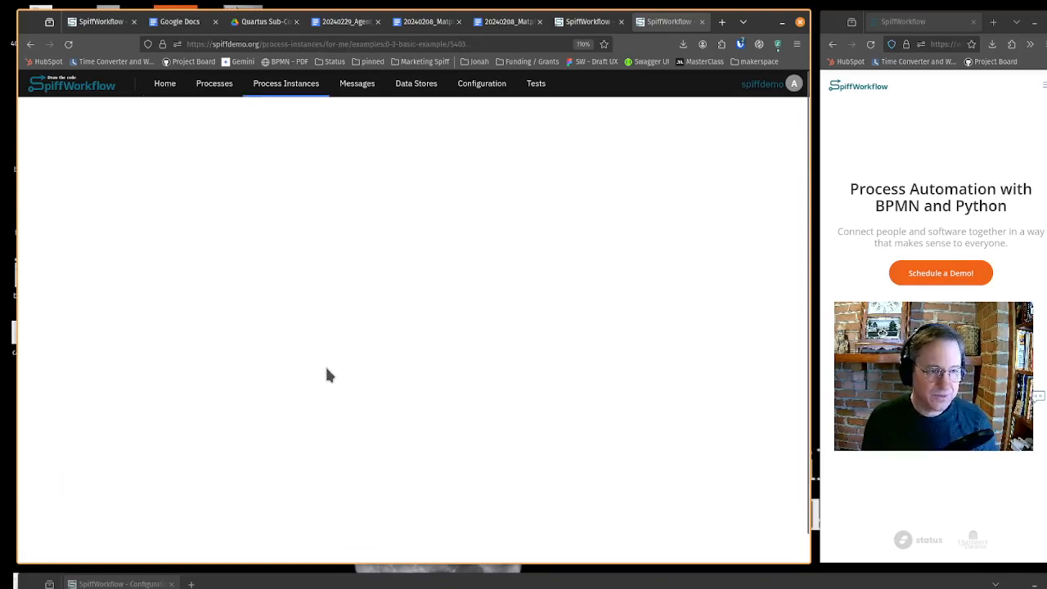
- Review the completed process instance's details and diagram
scroll(326, 368, "down", 5)
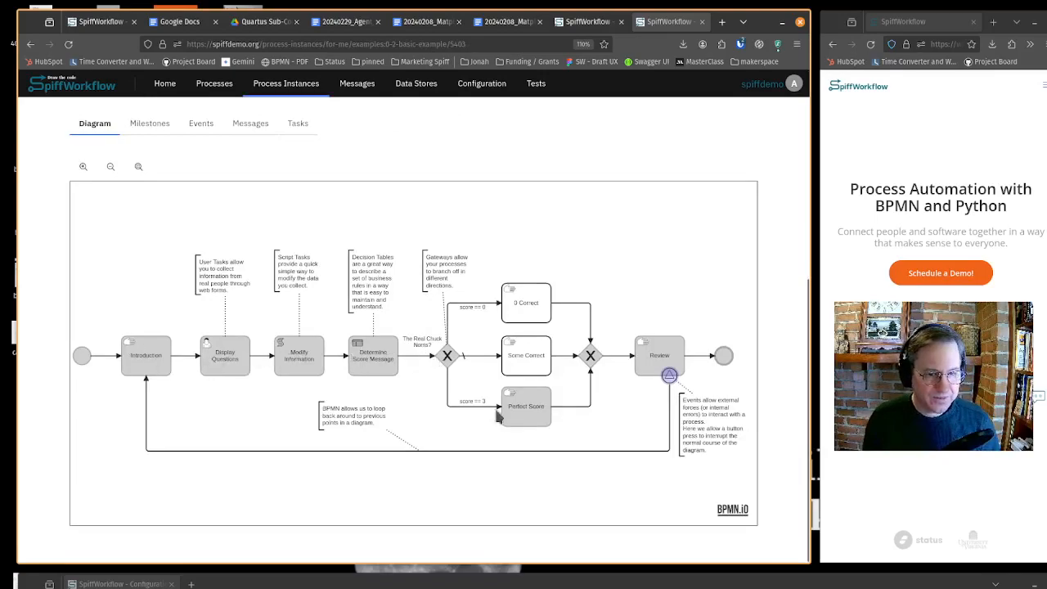
scroll(595, 131, "up", 4)
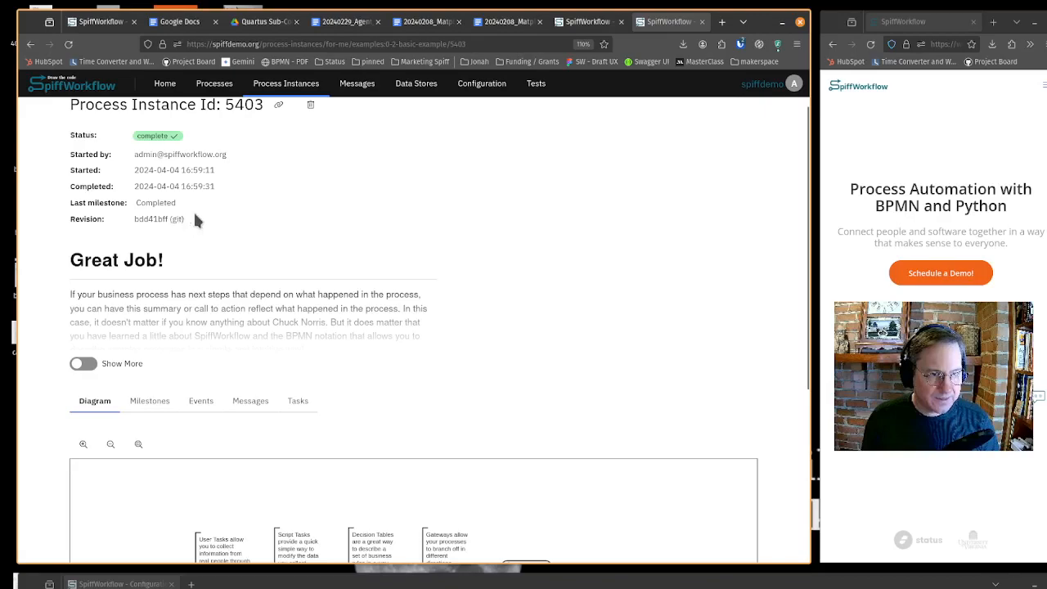
scroll(245, 204, "up", 1)
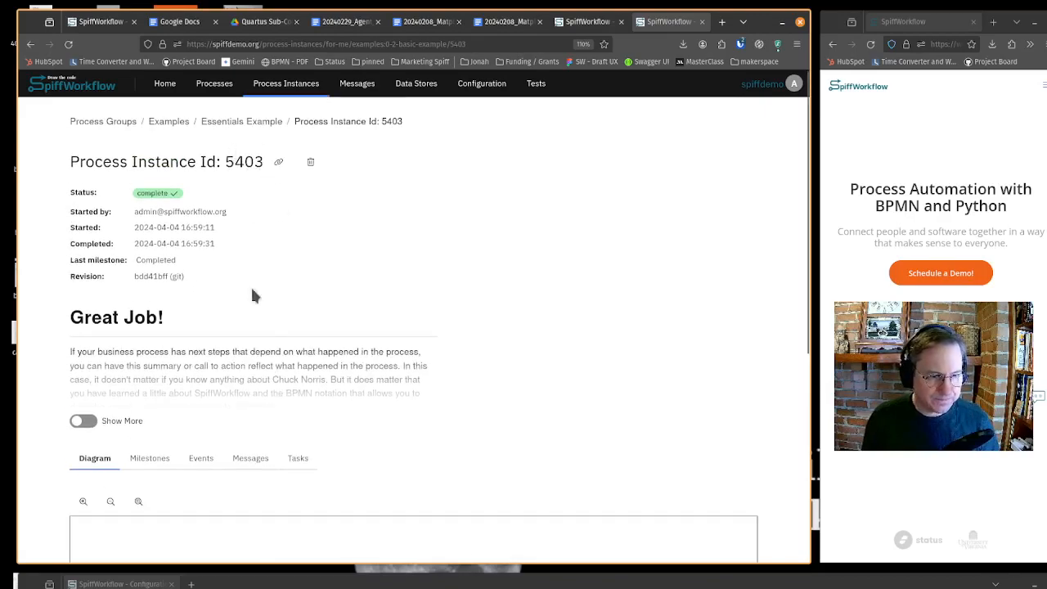
- Delete the test_user-guide-basics.json file from the Essentials Example model's files
left_click(254, 128)
scroll(336, 276, "down", 1)
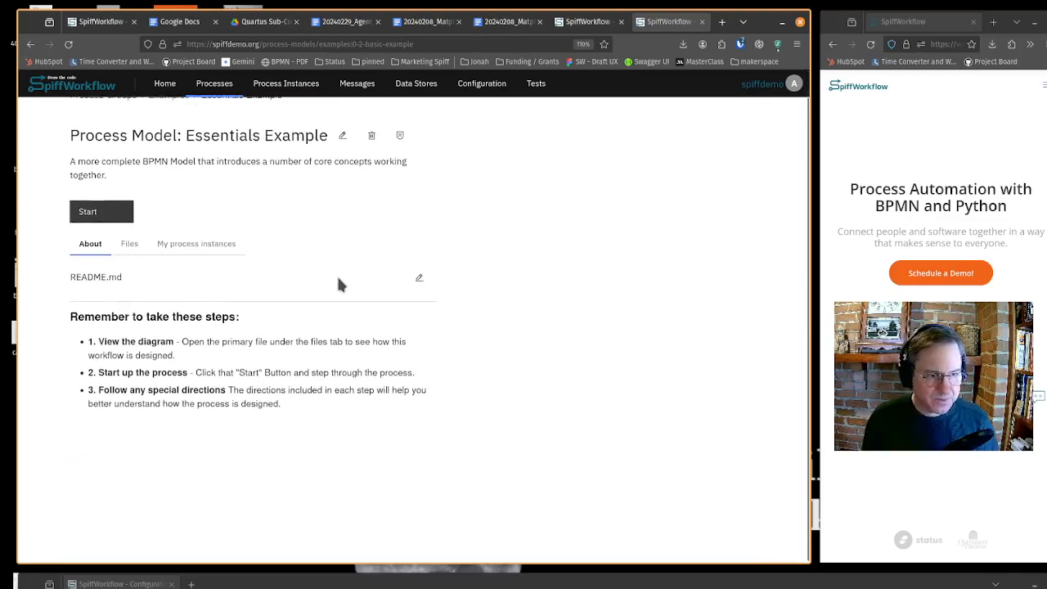
left_click(129, 244)
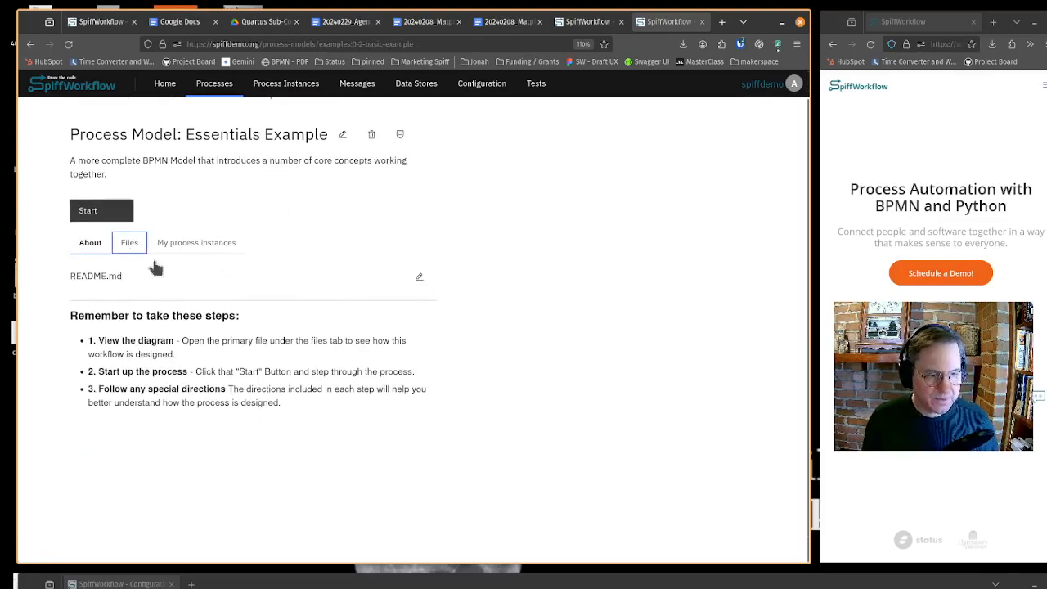
scroll(312, 324, "down", 1)
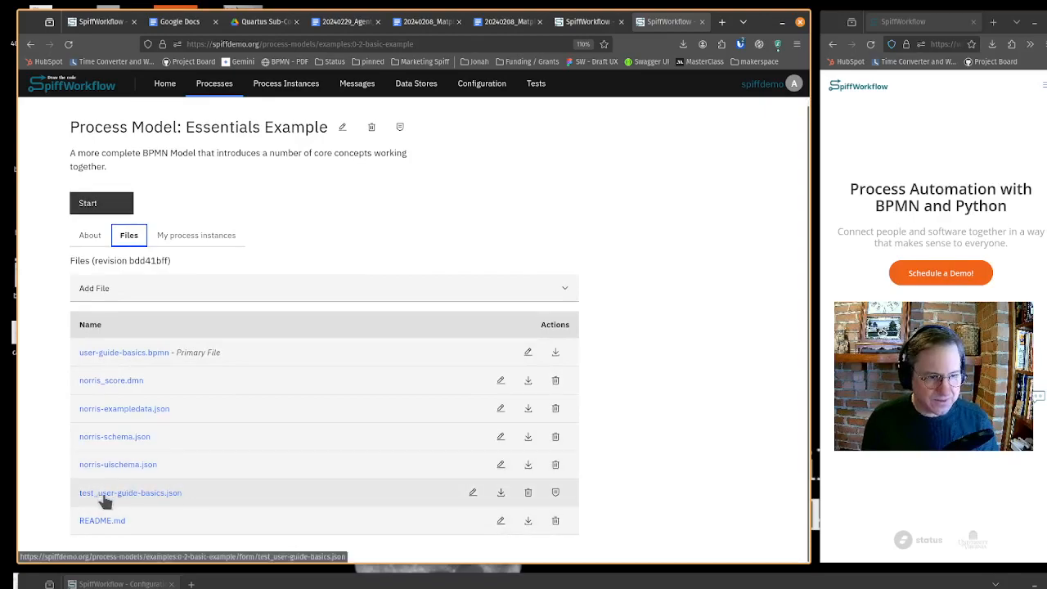
left_click(527, 493)
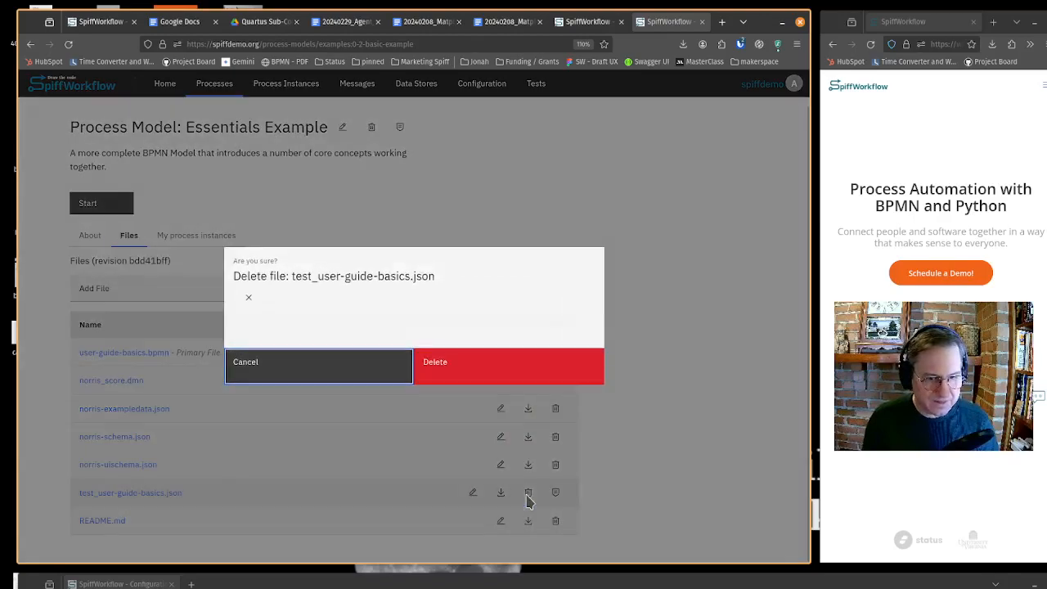
left_click(491, 373)
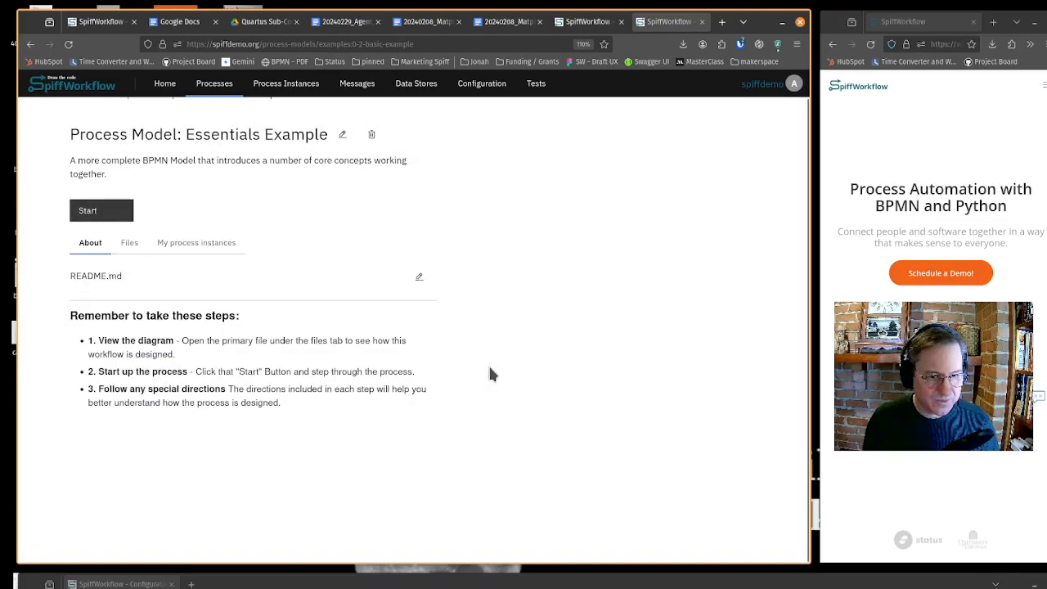
left_click(128, 245)
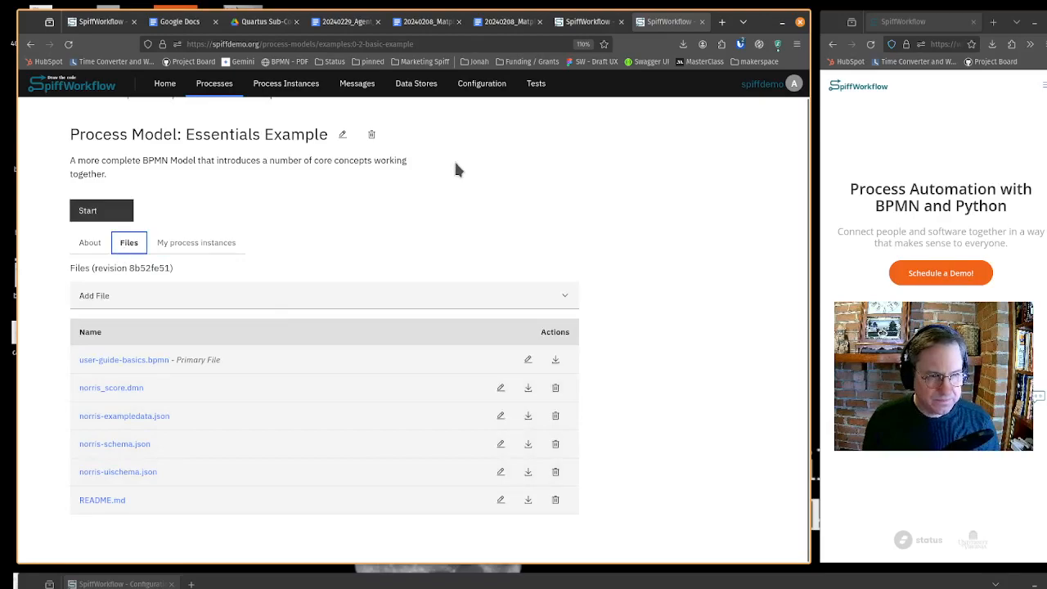
- Open the Tests page in a new browser tab and switch to it
right_click(549, 82)
left_click(594, 84)
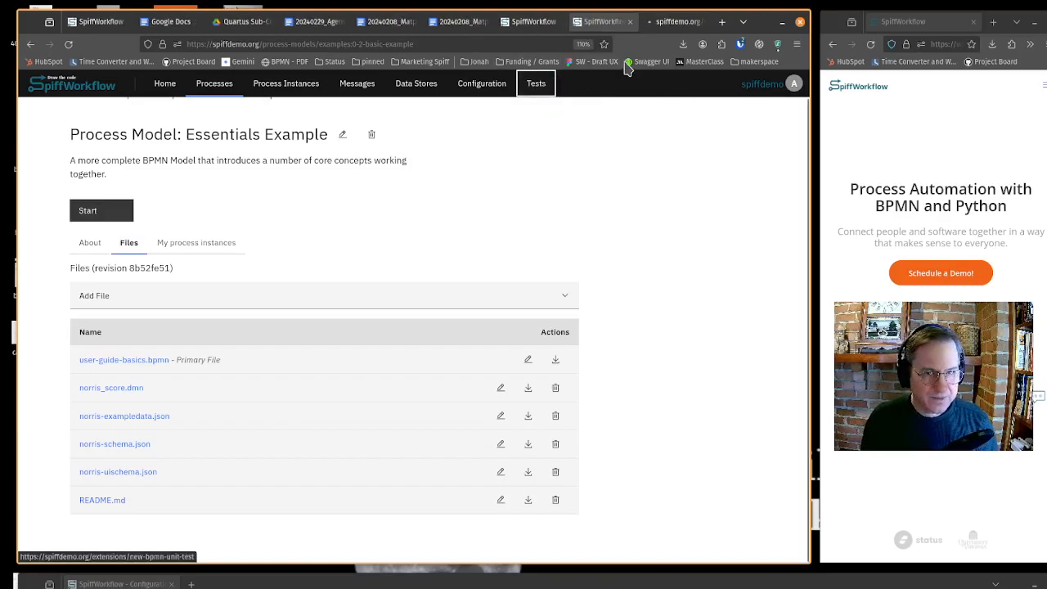
left_click(674, 21)
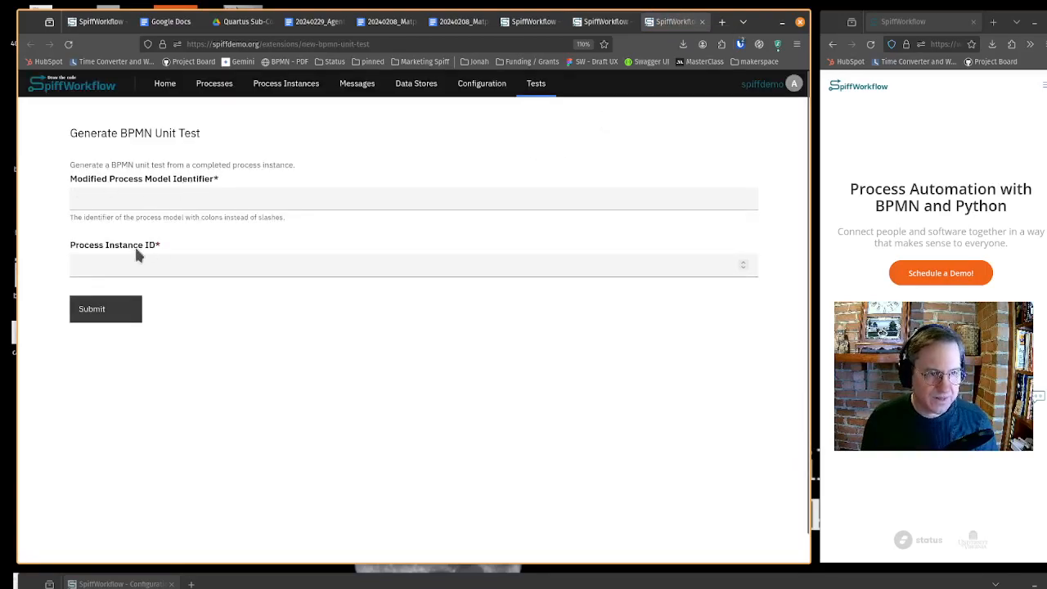
- Copy examples:0-2-basic-example from the model's URL and paste it as the Modified Process Model Identifier
left_click(602, 22)
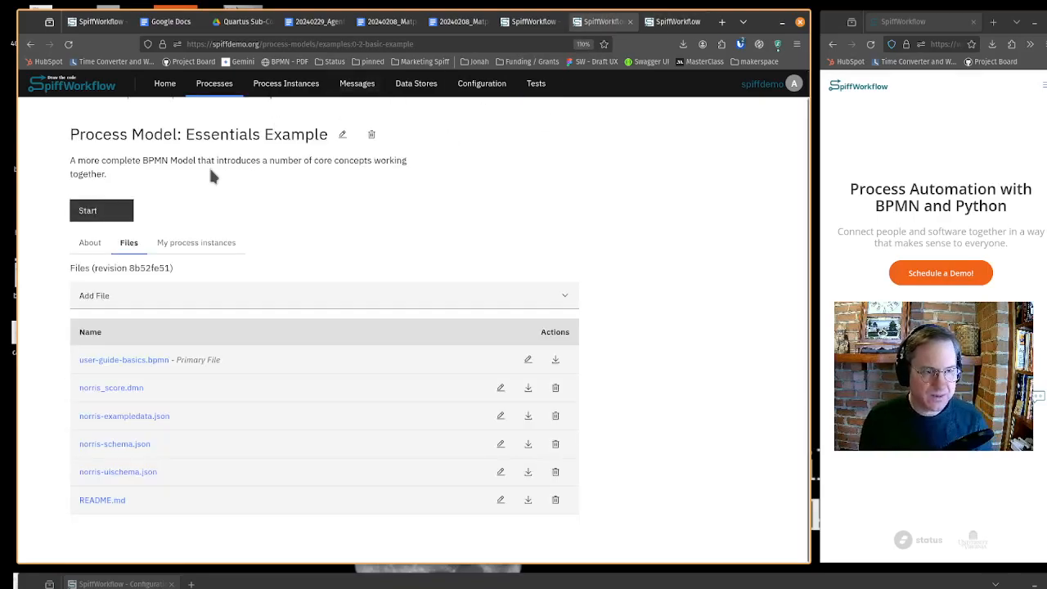
left_click_drag(319, 43, 425, 44)
key("ctrl+c")
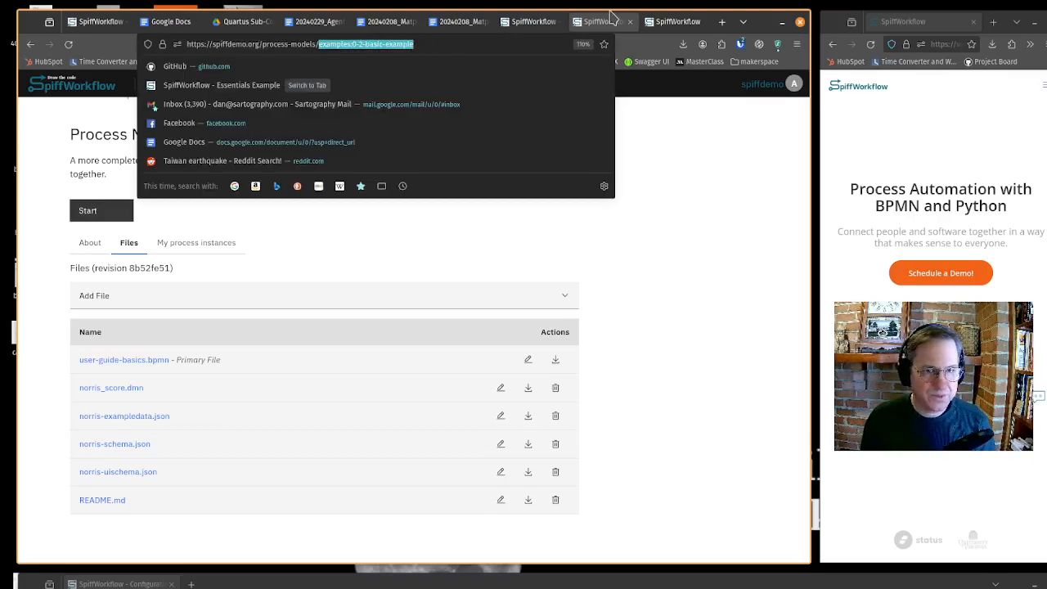
left_click(671, 21)
left_click(381, 198)
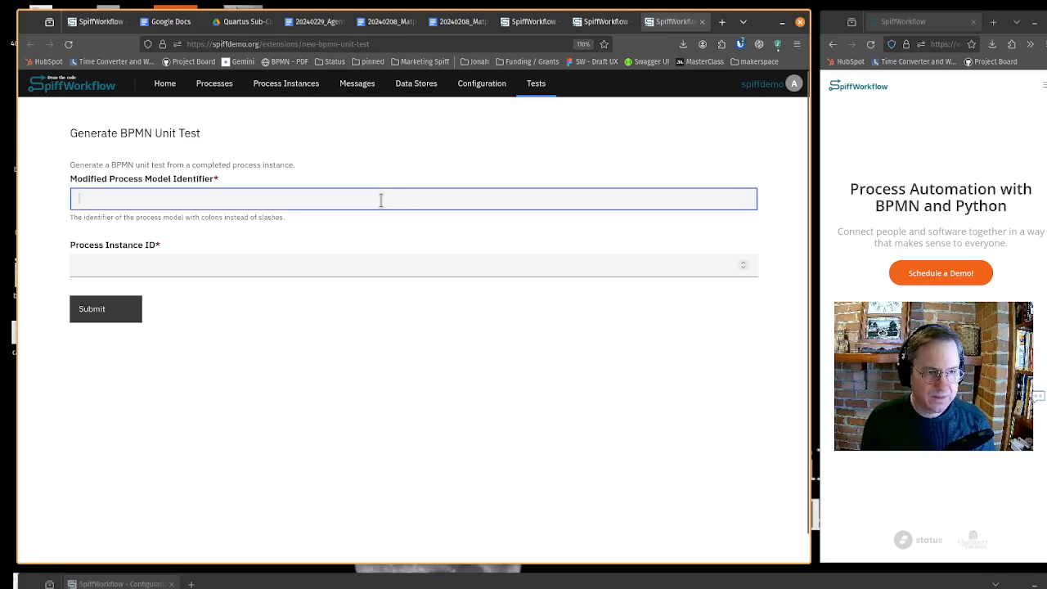
key("ctrl+v")
- Look up the latest completed instance ID, enter 5403 as the Process Instance ID, submit, and review the generated test JSON
left_click(388, 259)
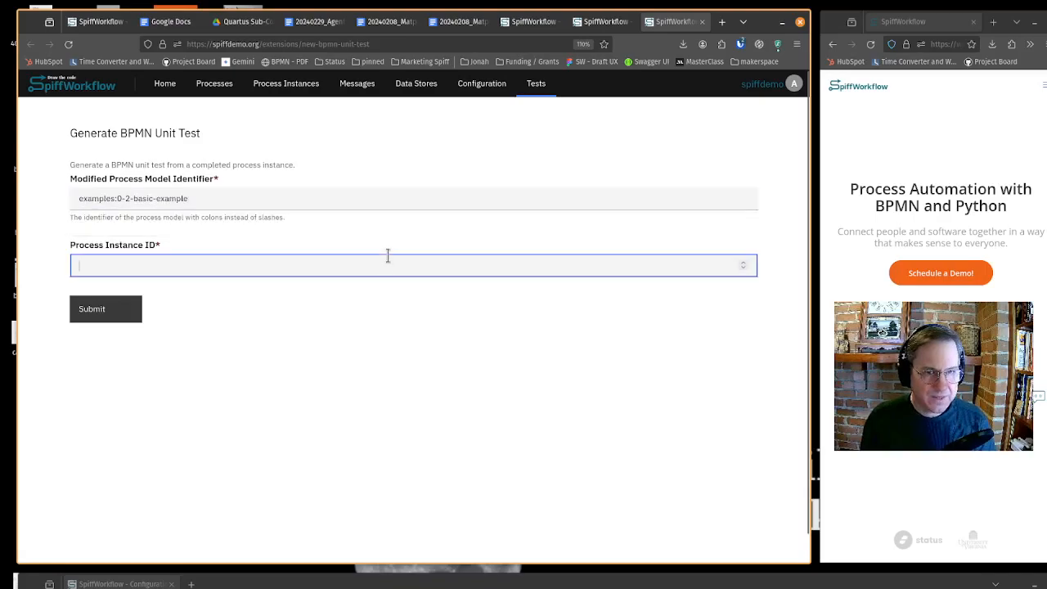
left_click(584, 24)
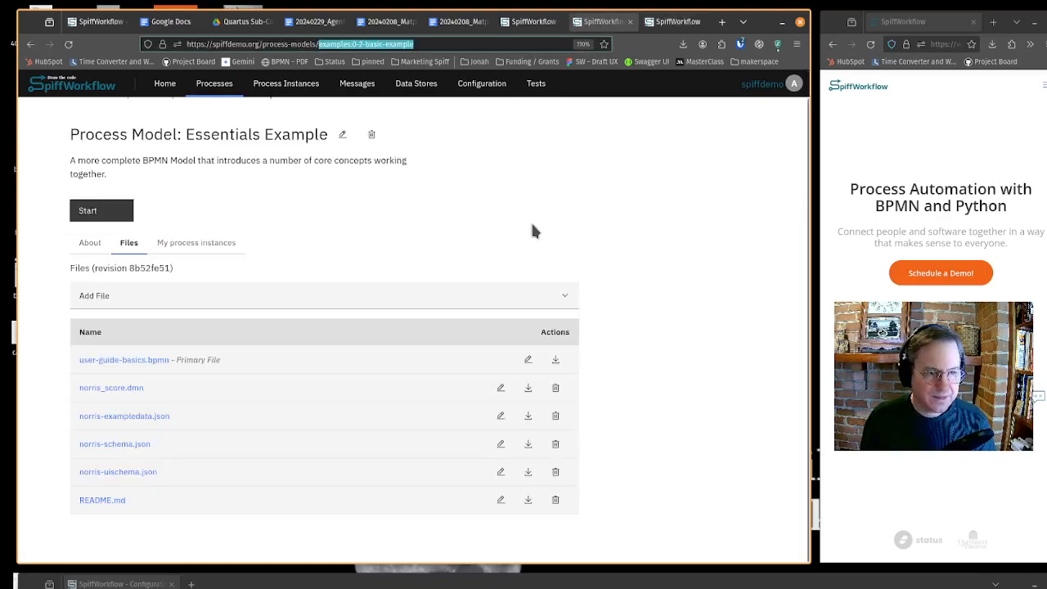
left_click(196, 244)
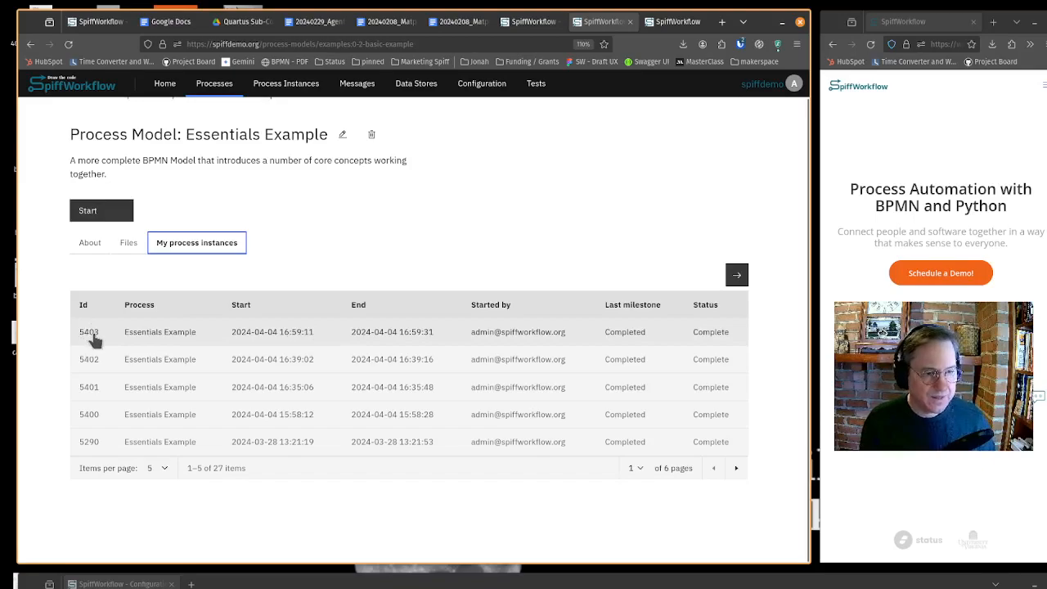
left_click(684, 23)
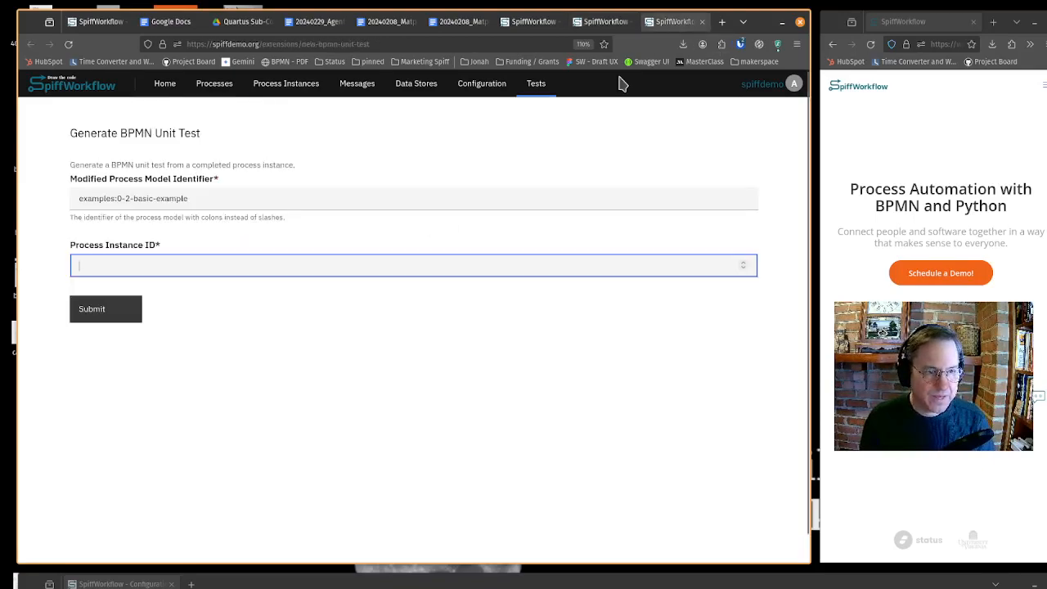
type("5403")
left_click(123, 323)
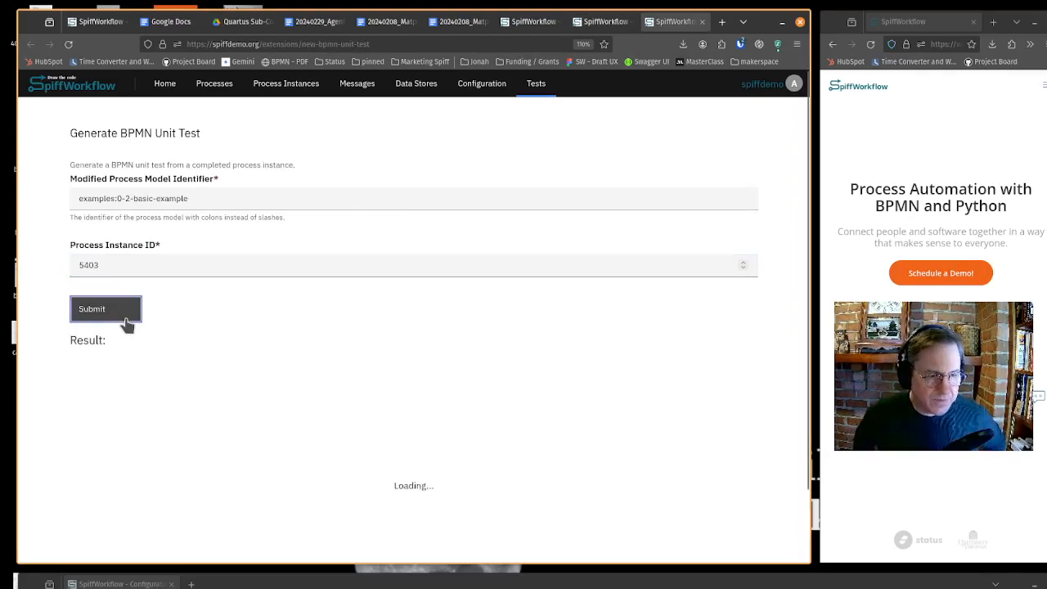
scroll(343, 302, "down", 2)
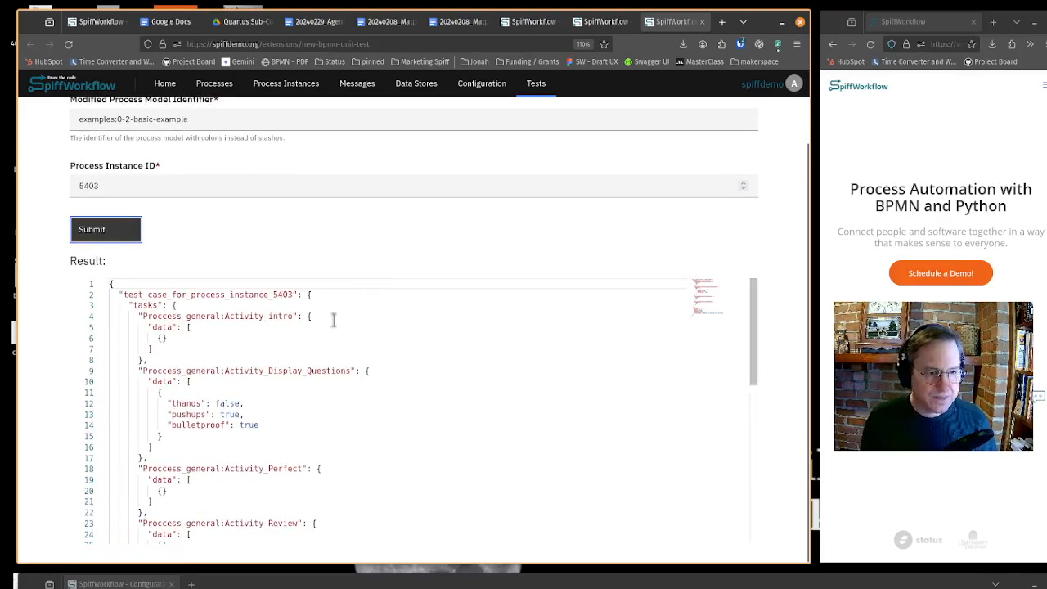
scroll(246, 360, "down", 3)
scroll(283, 348, "up", 4)
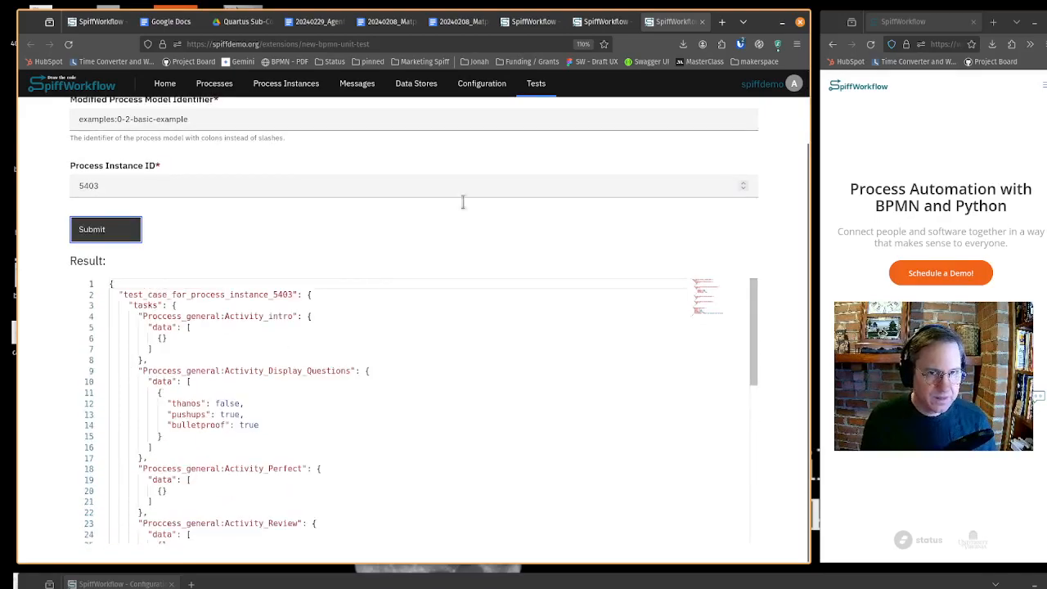
- Reload the Essentials Example model page, open its files list, and run all BPMN unit tests for the process model
left_click(603, 22)
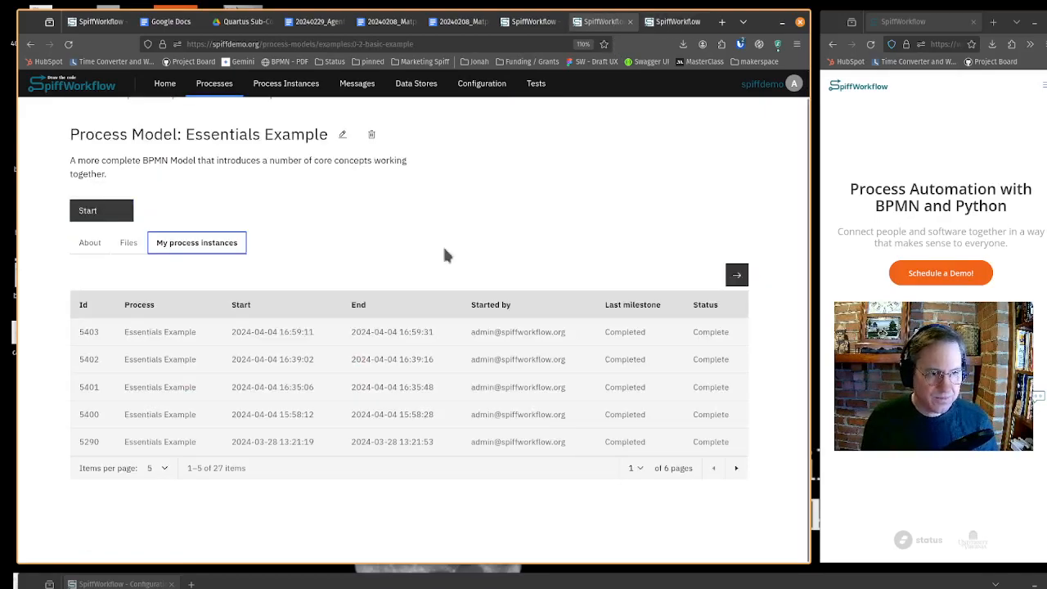
left_click(129, 245)
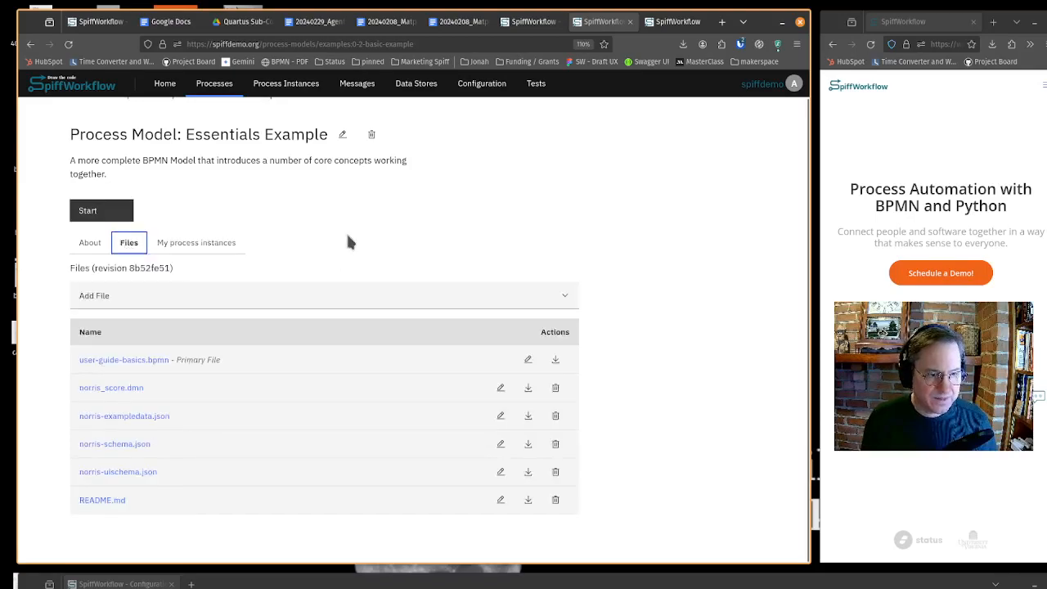
left_click(343, 234)
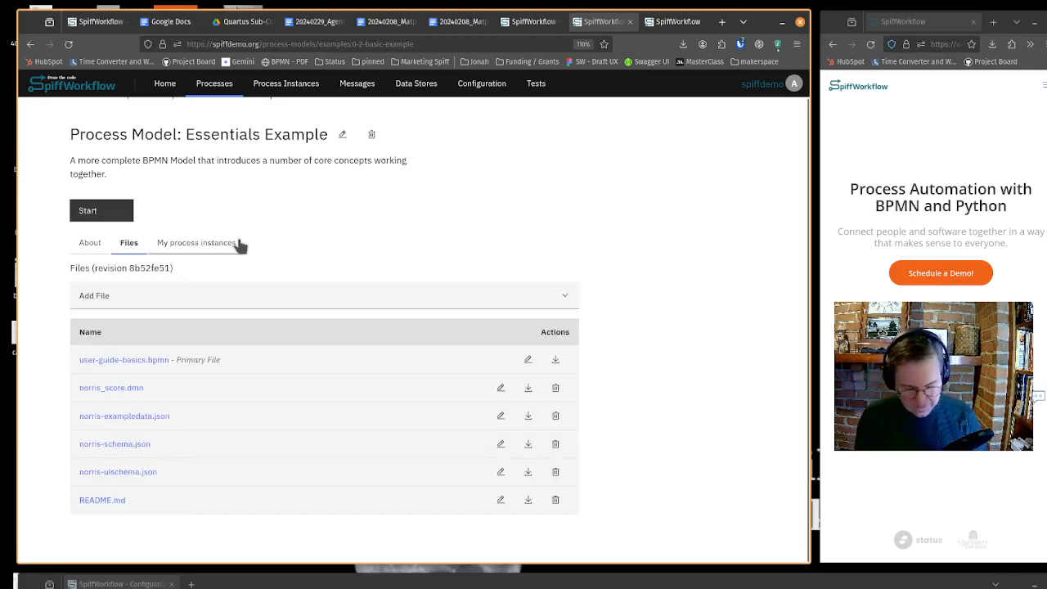
key("ctrl+r")
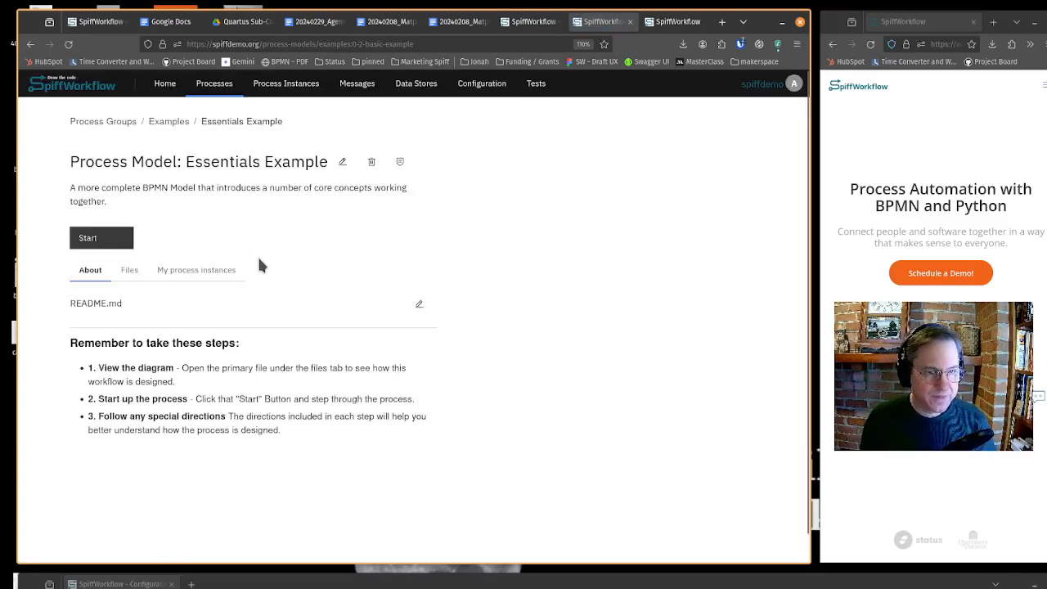
left_click(130, 270)
scroll(280, 267, "down", 1)
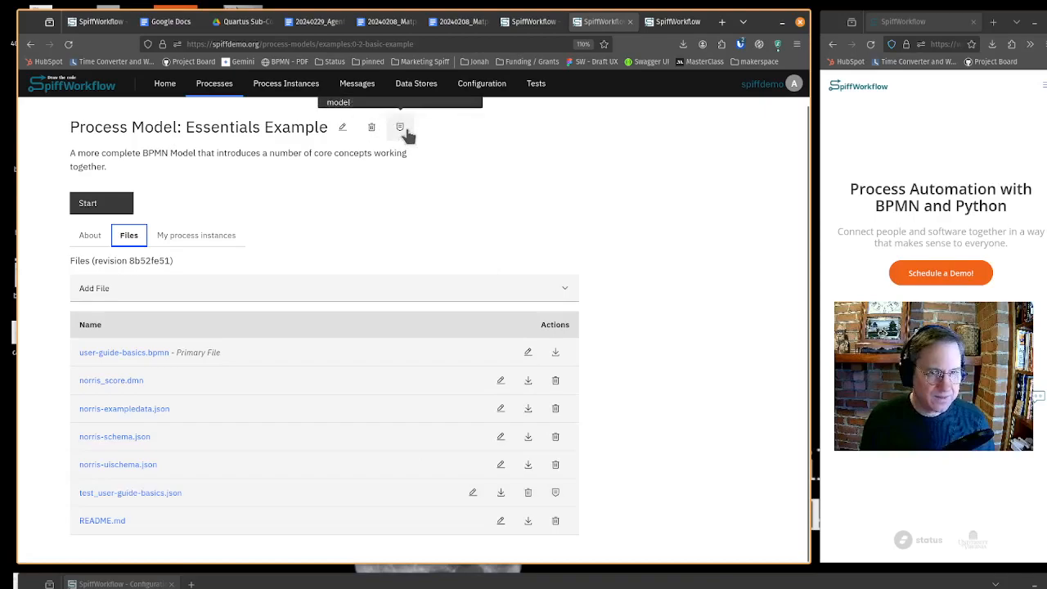
scroll(439, 135, "up", 1)
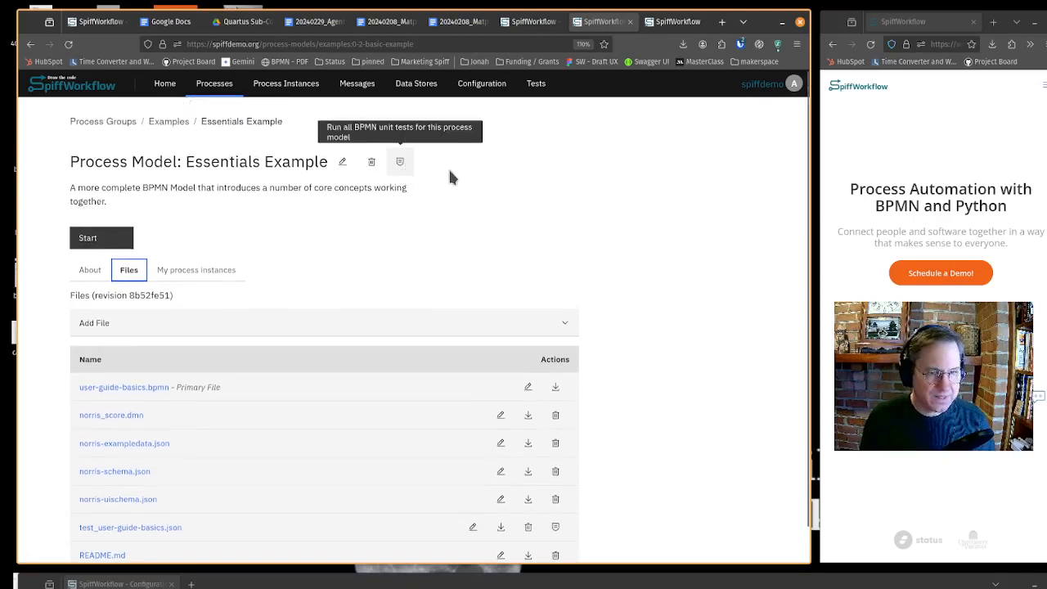
left_click(400, 163)
mouse_move(430, 163)
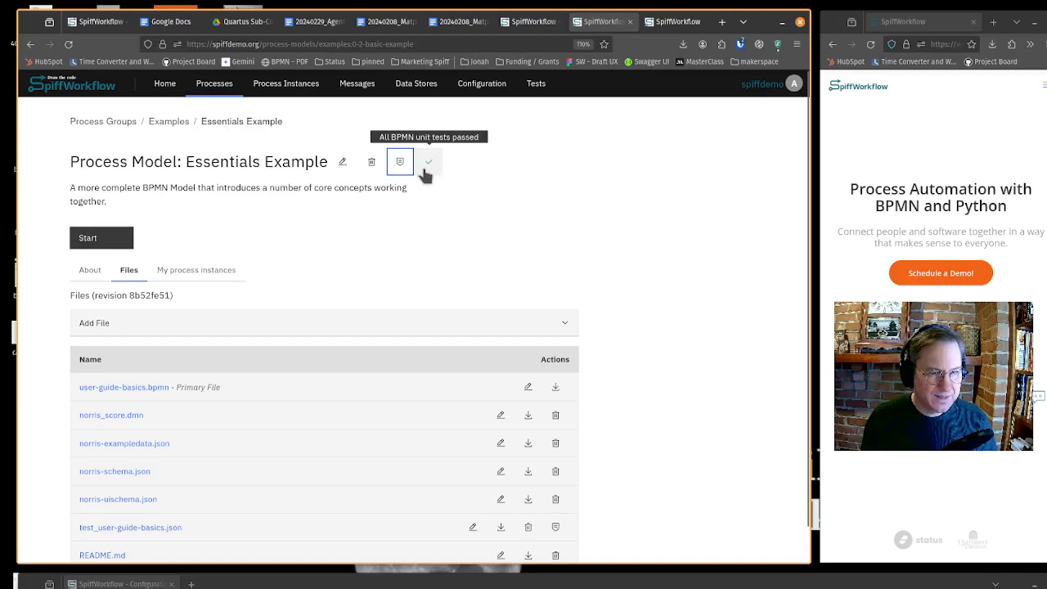
- Open test_user-guide-basics.json and examine its expected output values and recorded task data
scroll(413, 391, "down", 1)
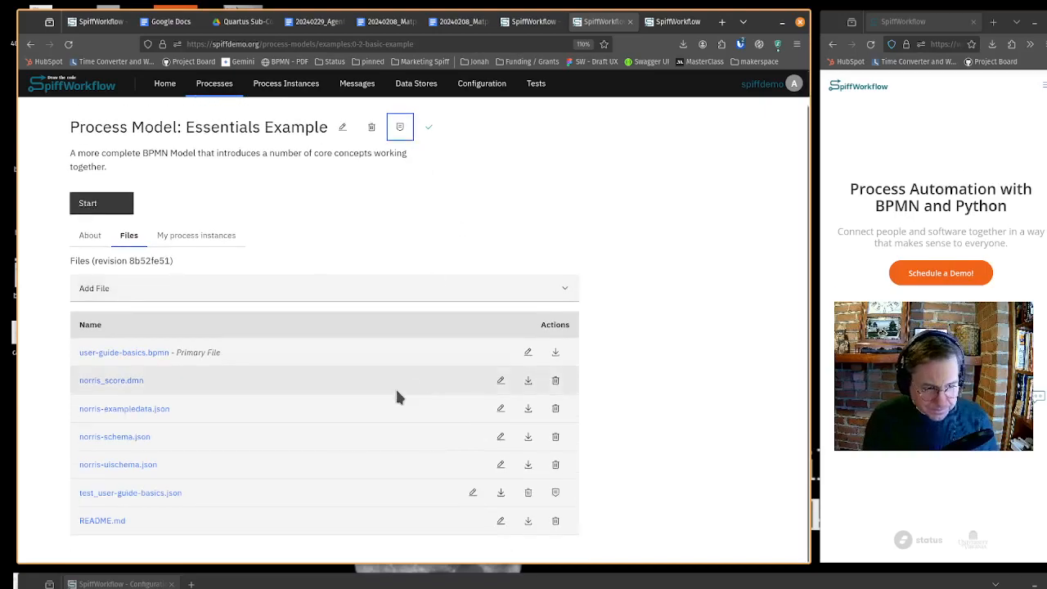
left_click(155, 494)
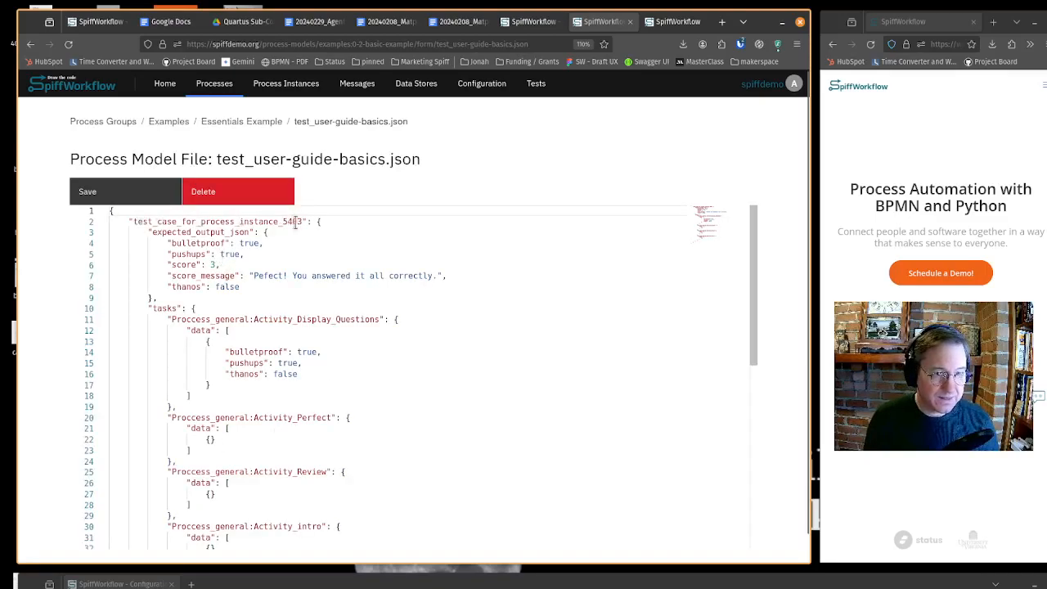
left_click(129, 224)
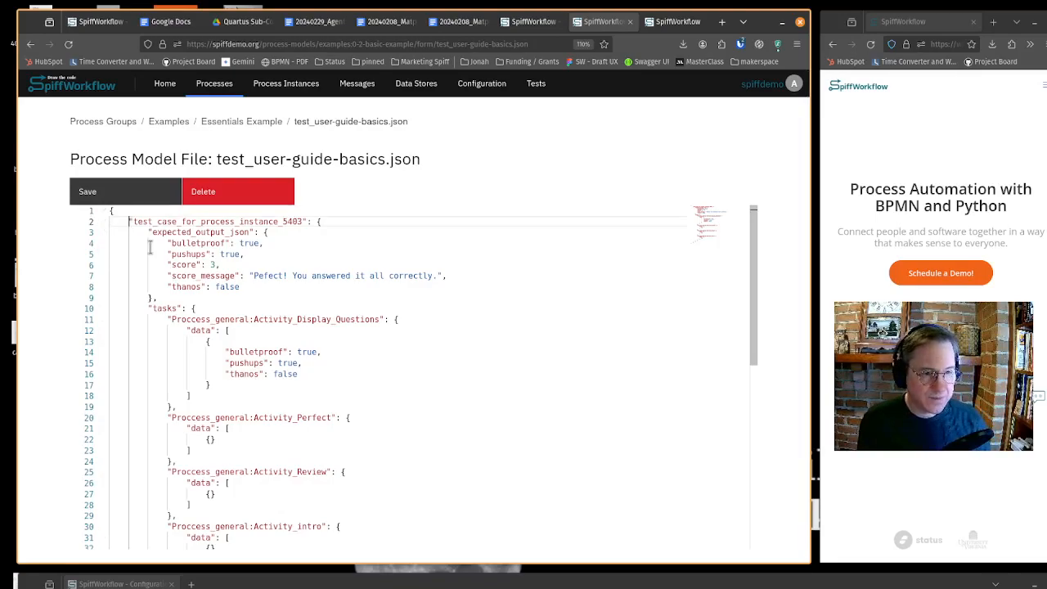
scroll(362, 409, "down", 3)
scroll(369, 411, "up", 2)
scroll(373, 407, "down", 2)
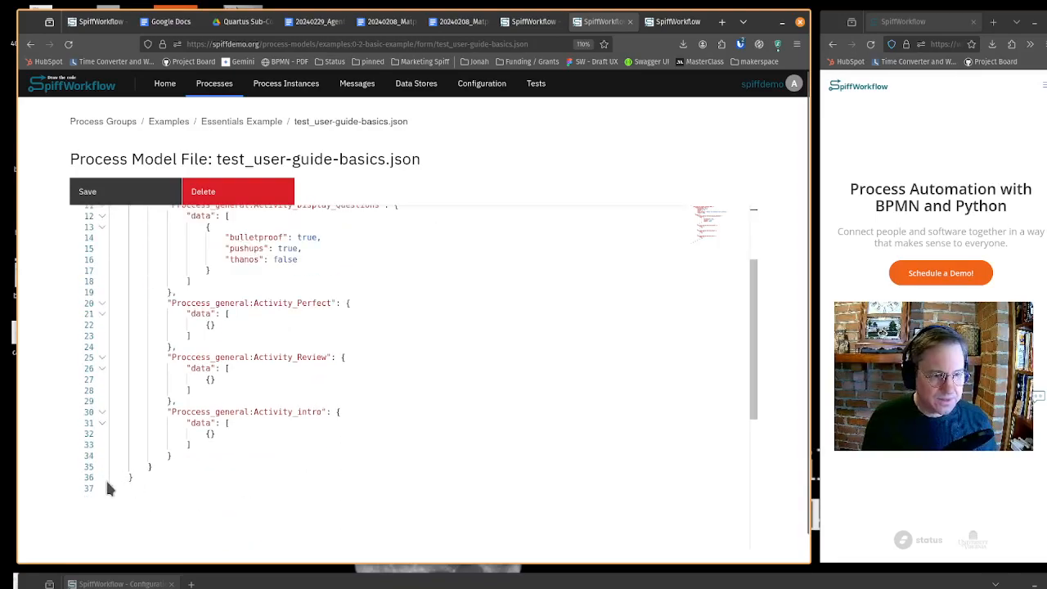
scroll(335, 450, "up", 3)
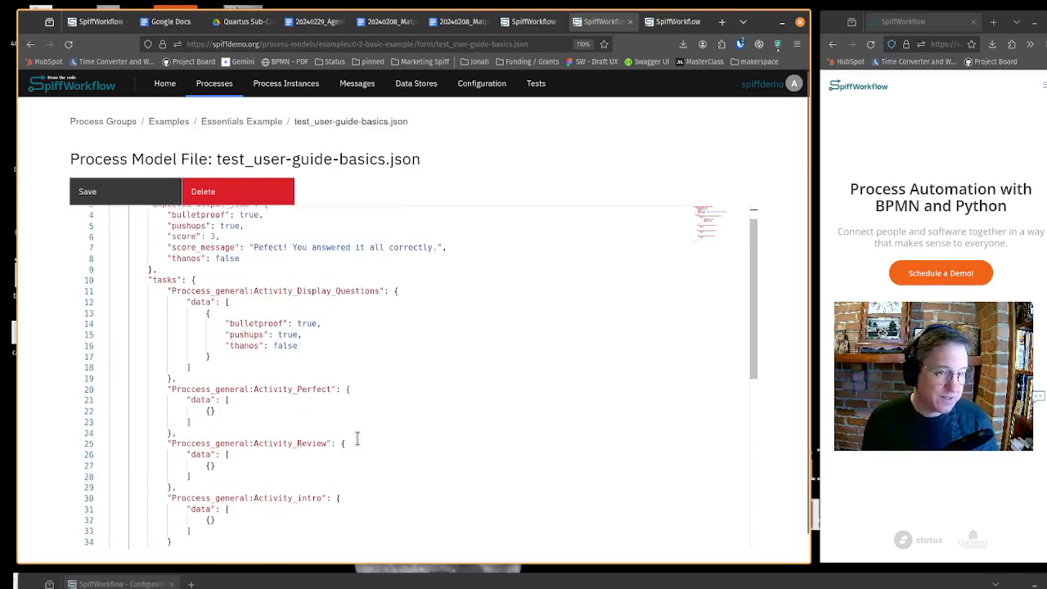
scroll(356, 437, "up", 1)
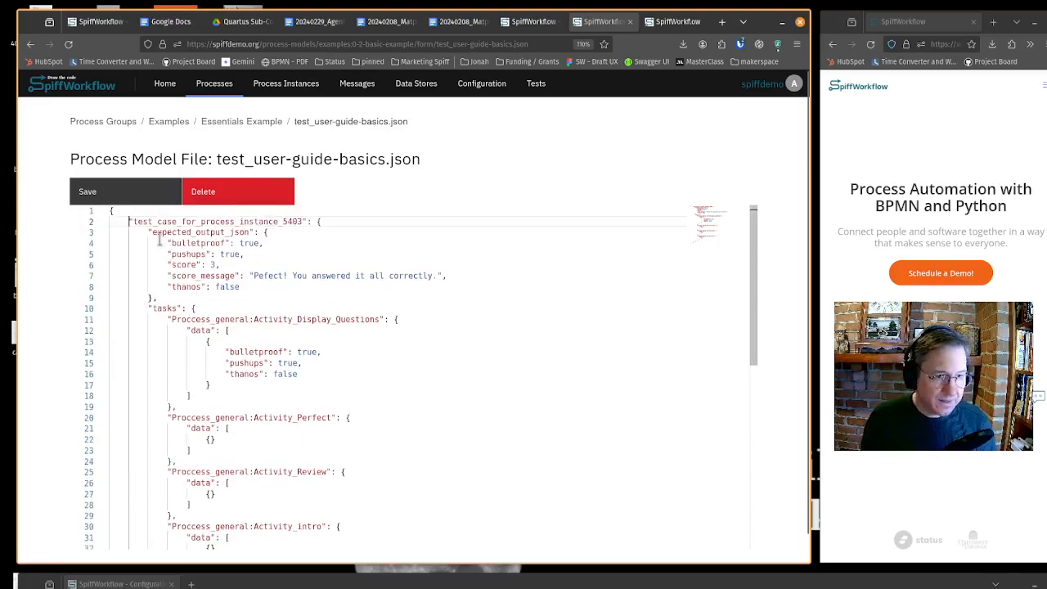
left_click_drag(148, 231, 223, 293)
left_click(224, 291)
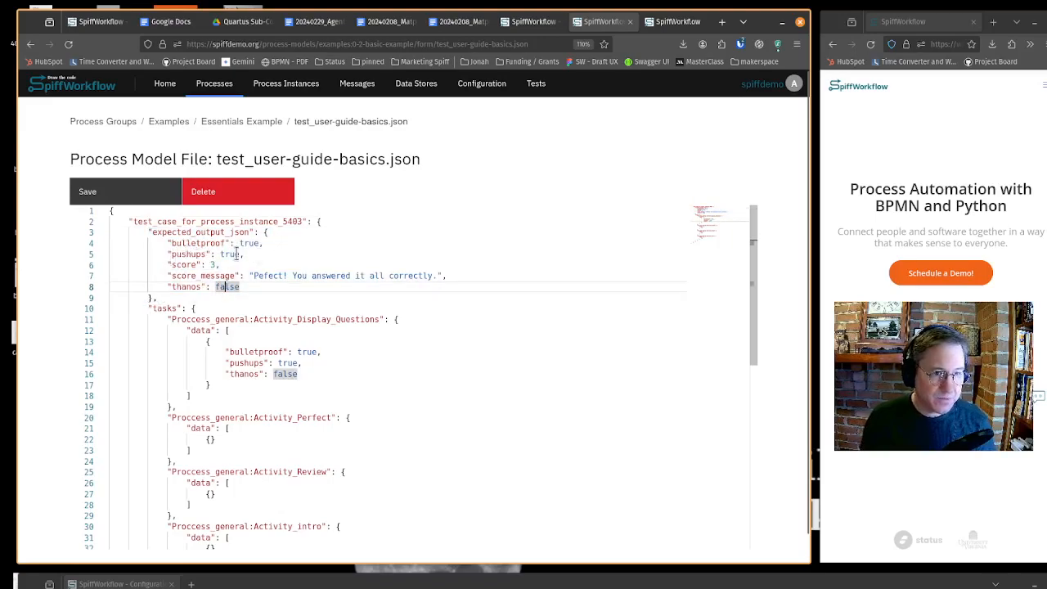
double_click(196, 243)
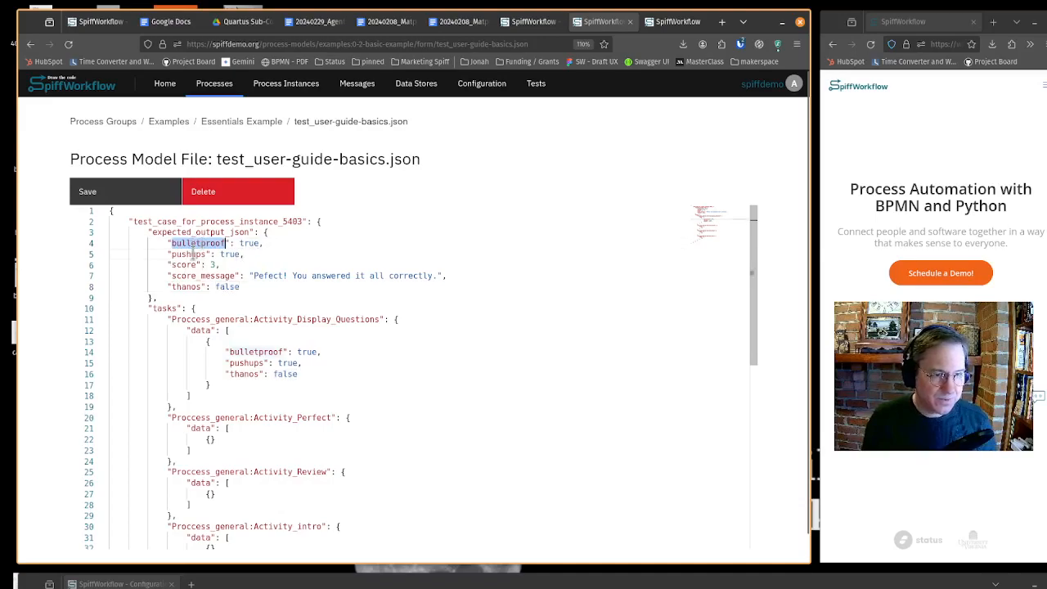
double_click(190, 253)
double_click(188, 286)
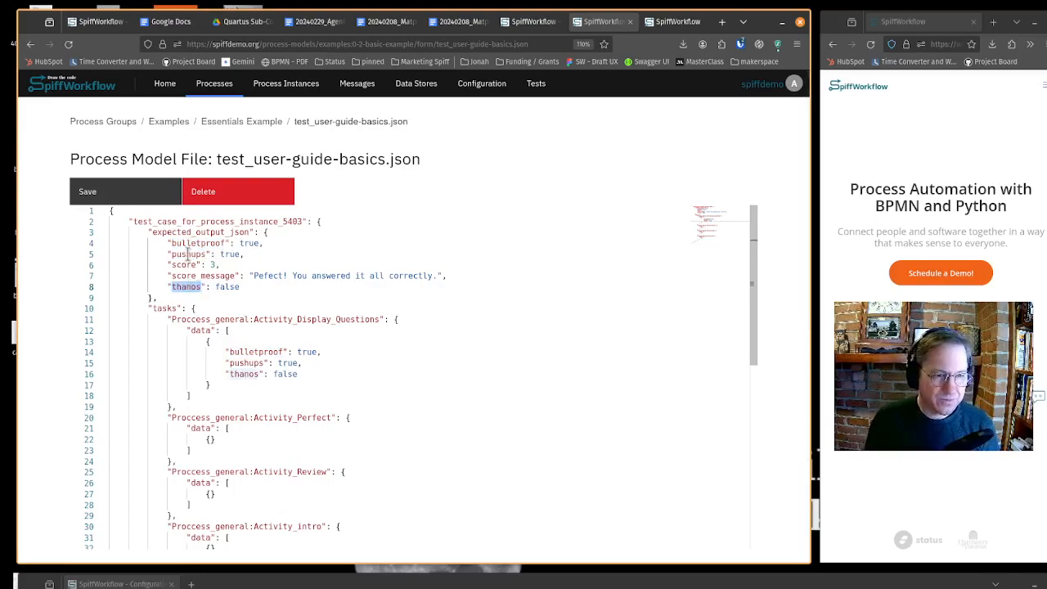
double_click(185, 264)
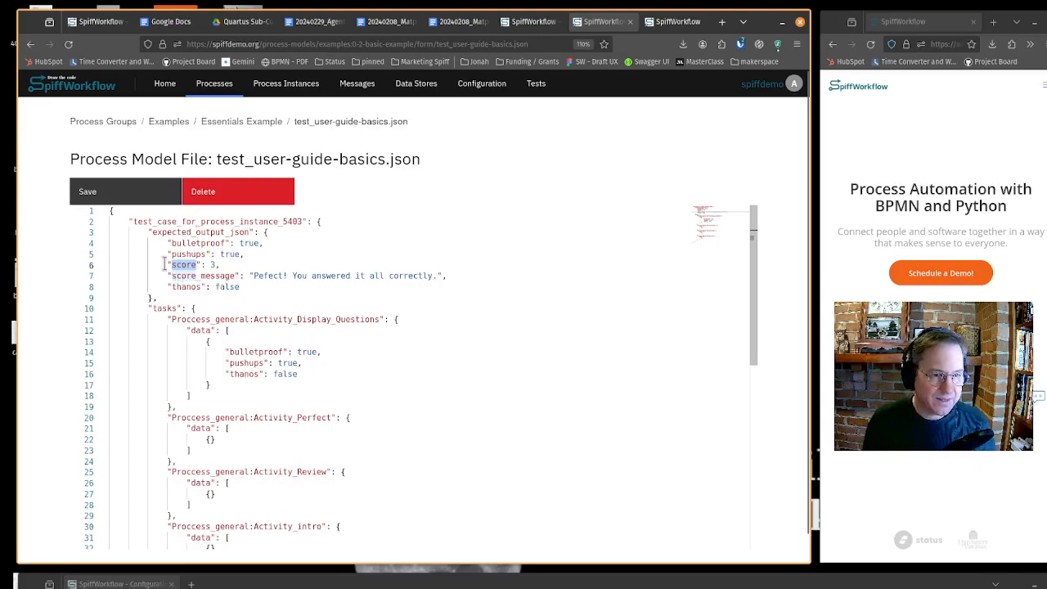
double_click(192, 276)
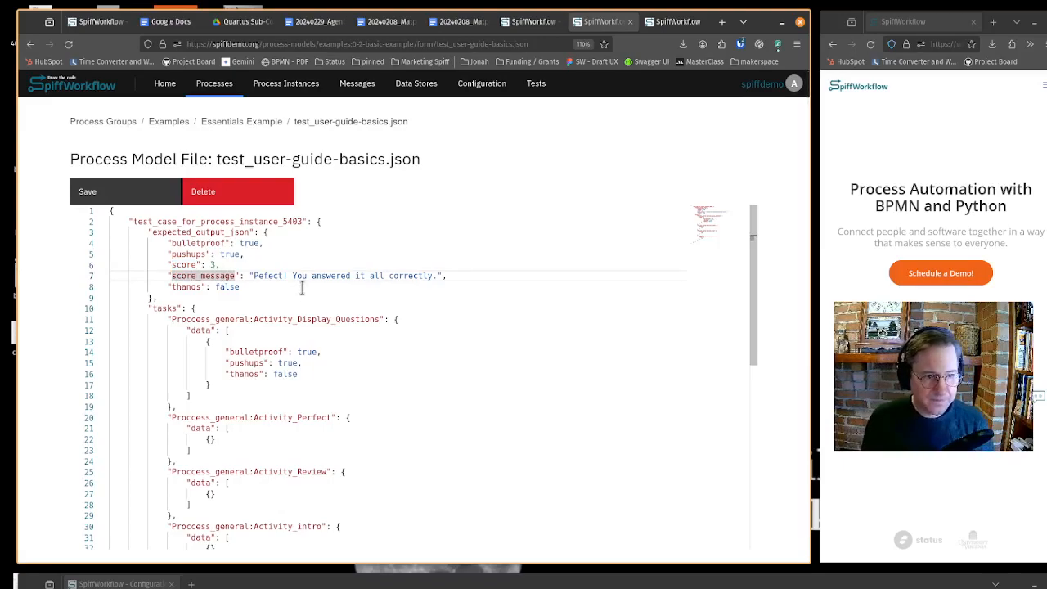
scroll(302, 287, "down", 1)
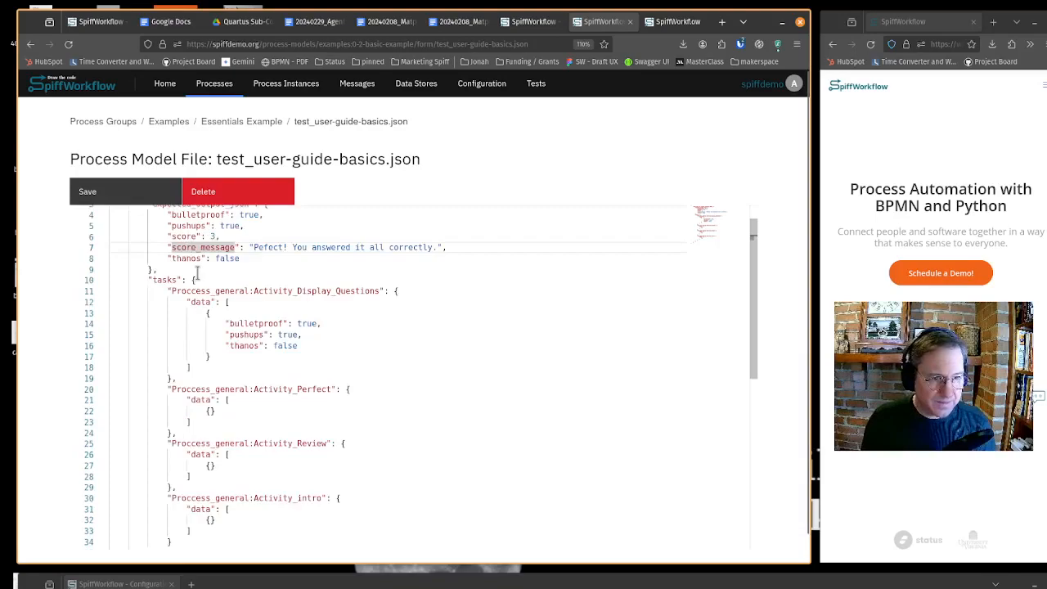
double_click(292, 389)
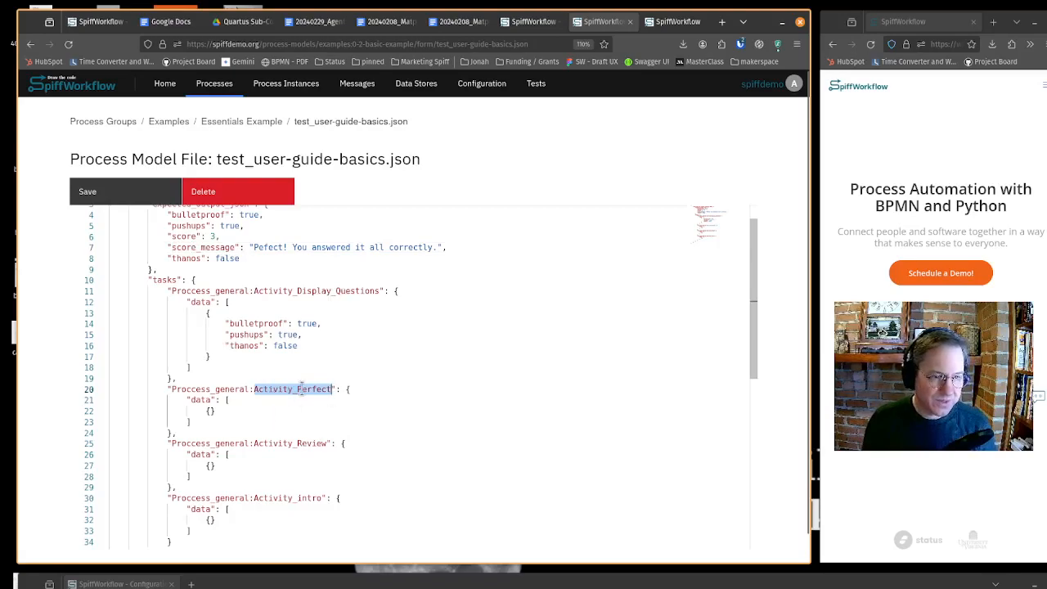
left_click_drag(169, 390, 203, 426)
left_click(205, 425)
scroll(304, 399, "down", 1)
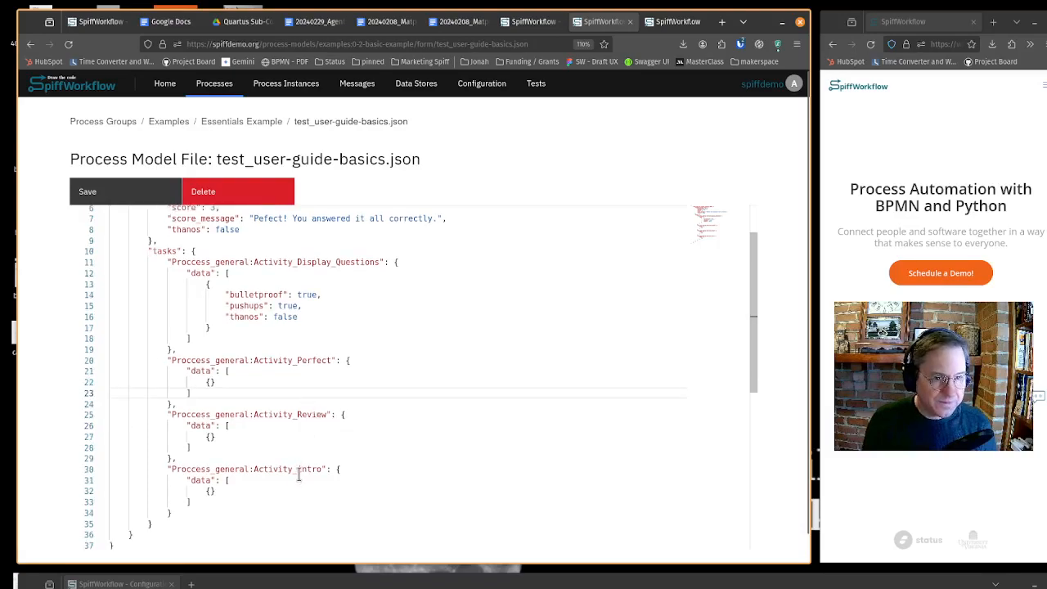
scroll(376, 362, "up", 2)
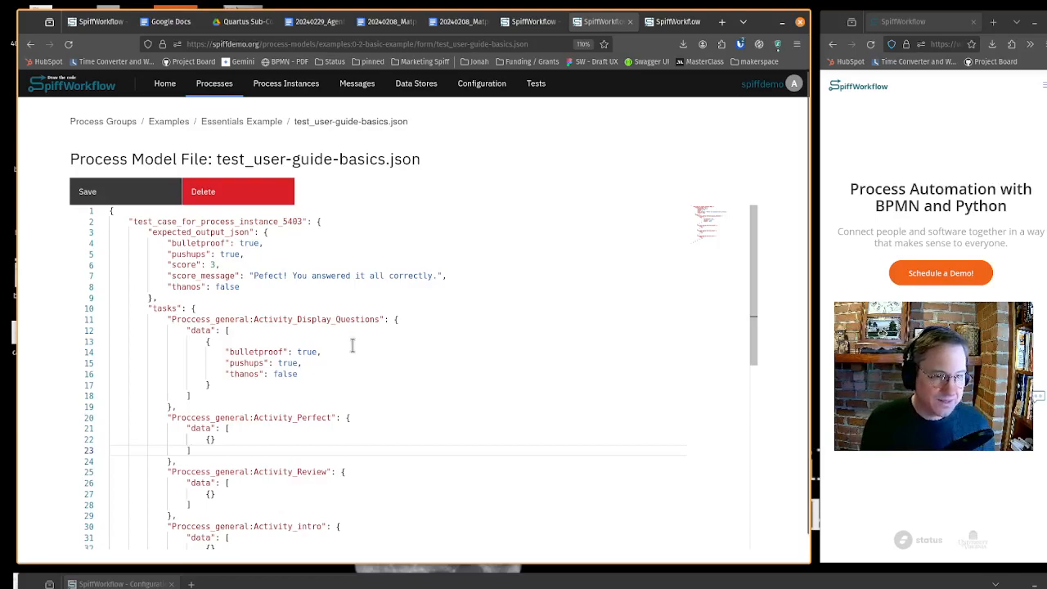
left_click(143, 232)
left_click_drag(144, 232, 215, 393)
left_click(203, 297)
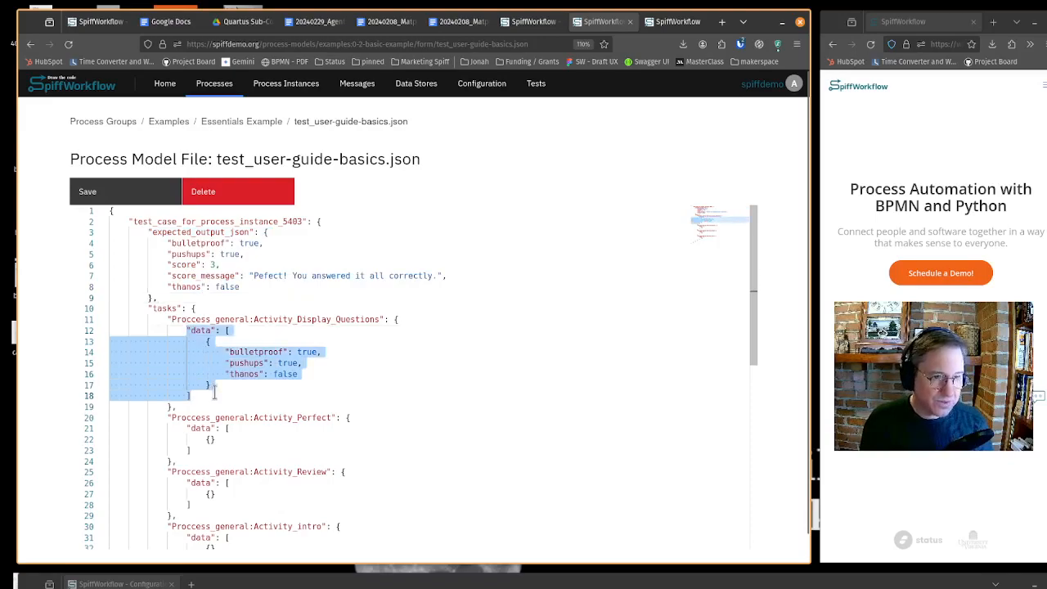
left_click(232, 396)
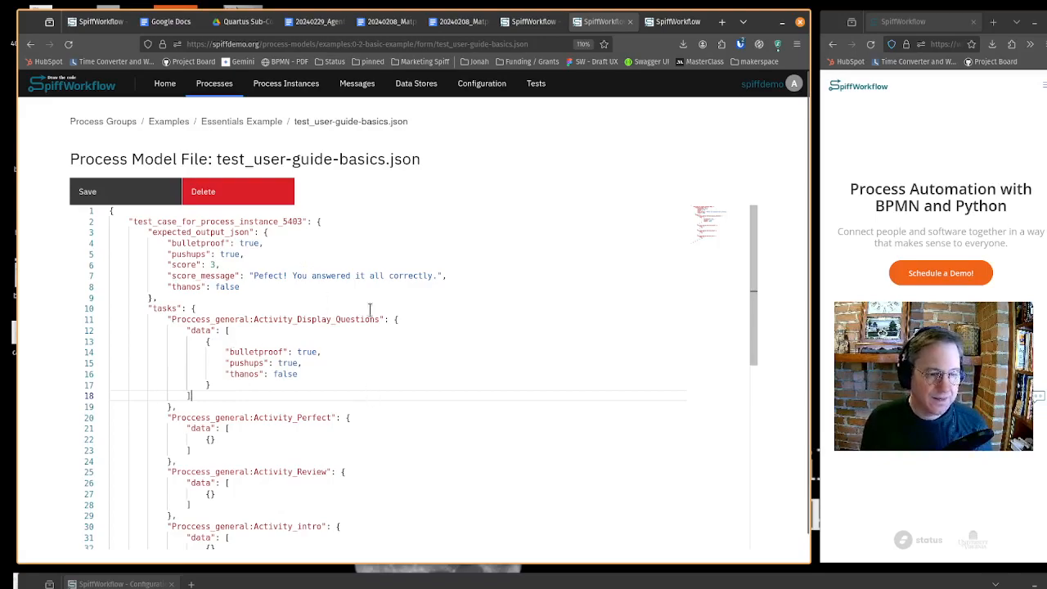
scroll(417, 344, "down", 1)
scroll(419, 345, "down", 1)
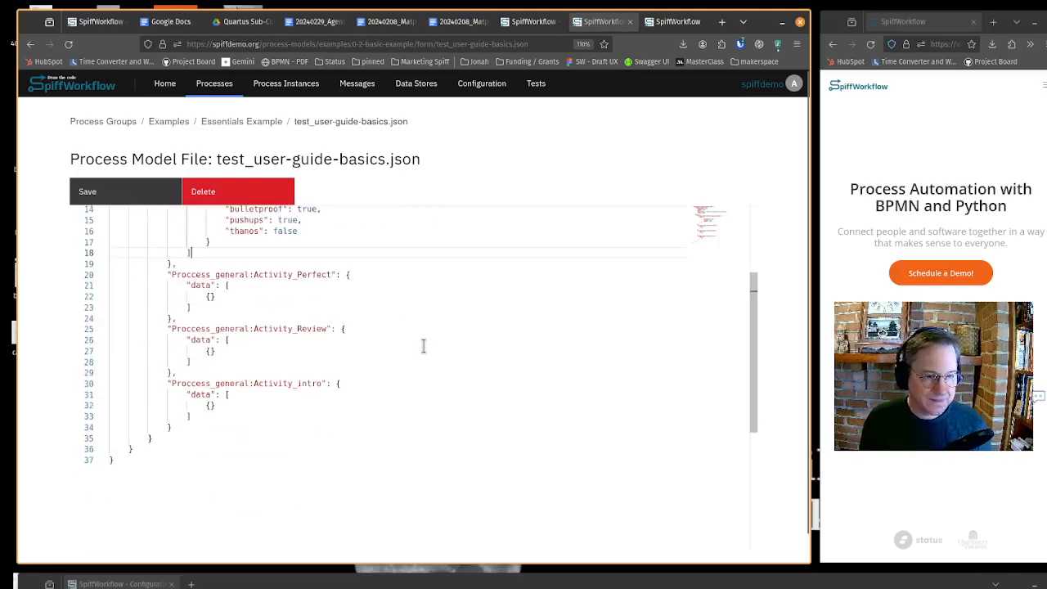
scroll(423, 347, "up", 3)
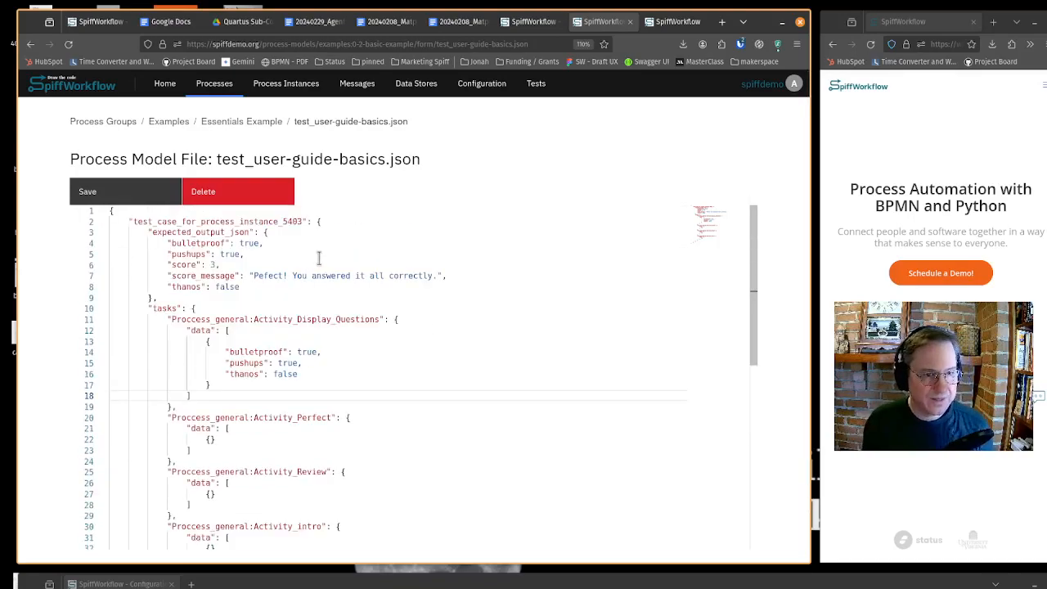
- Return to the Essentials Example model page and run all its BPMN unit tests again
left_click(244, 122)
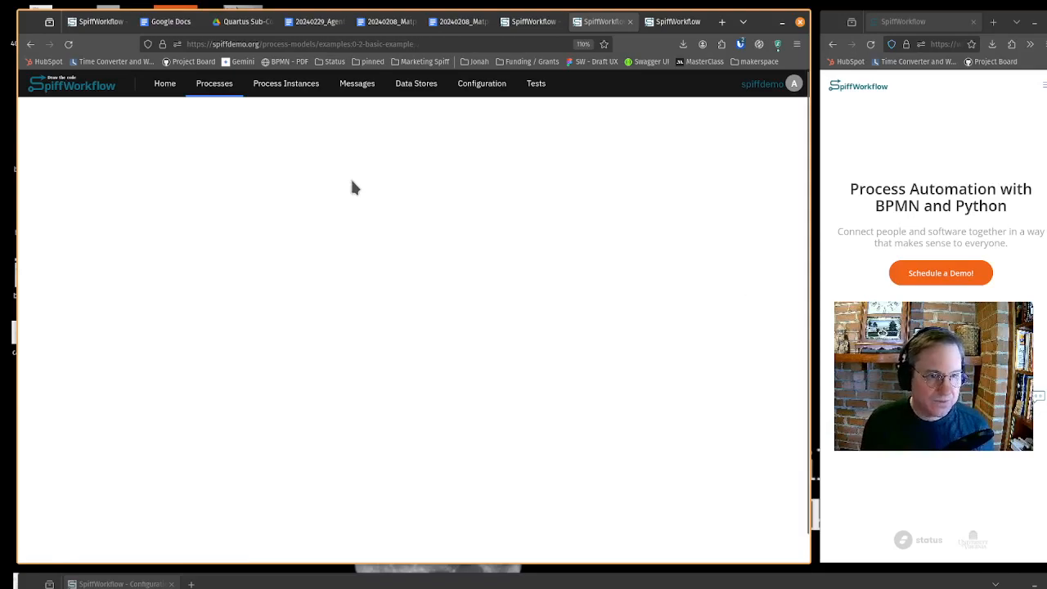
left_click(400, 161)
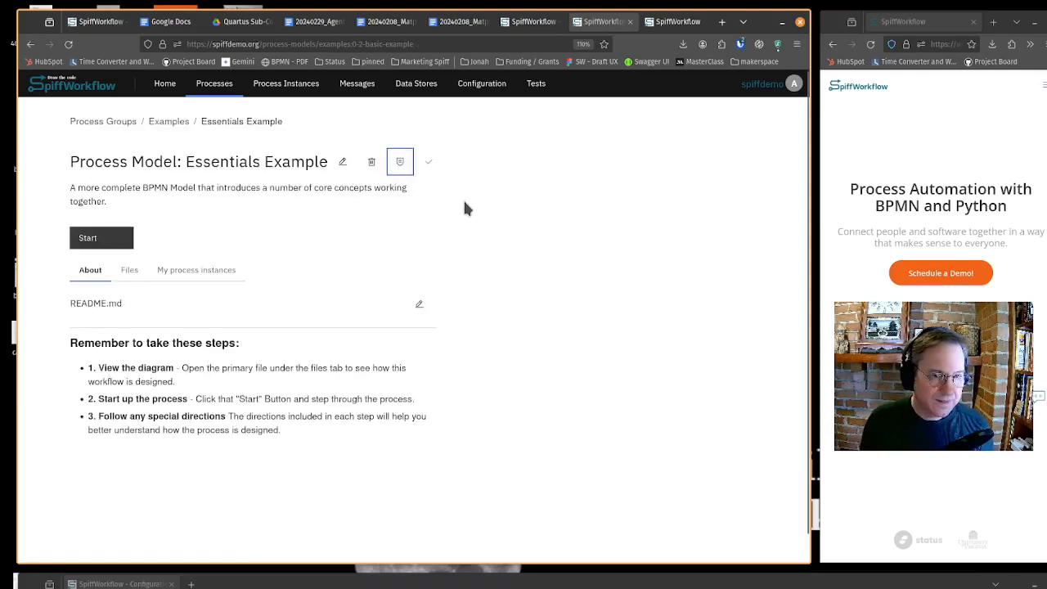